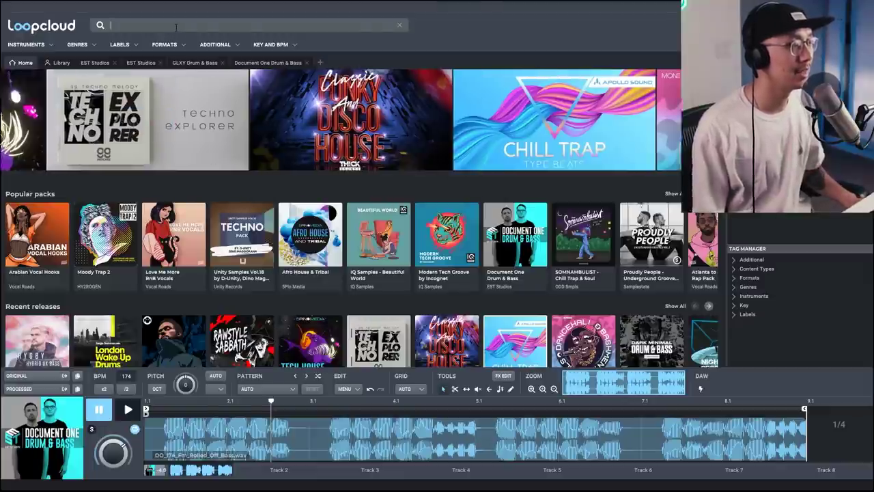
# - Start a new search of the Loopcloud sample library
pyautogui.click(175, 27)
# - Search 'est studios', open the GLXY Drum & Bass pack, and filter it to drum one-shots
pyautogui.write('est studios')
pyautogui.press('Return')
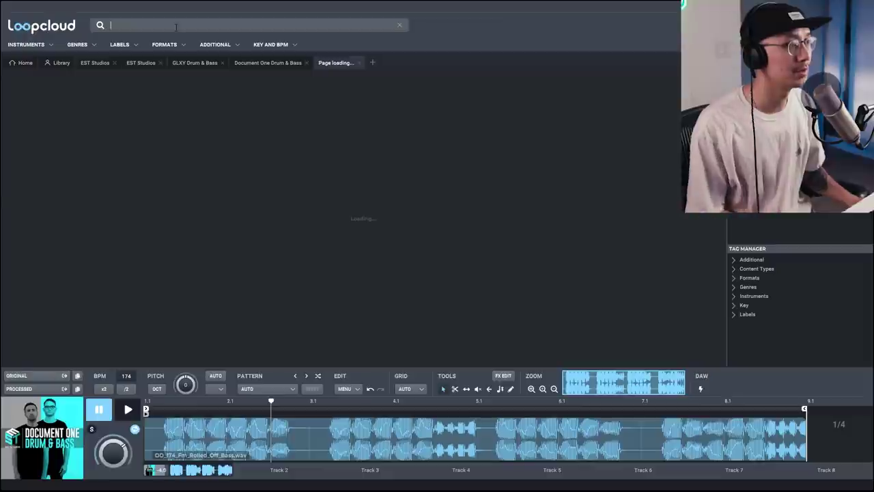
pyautogui.moveTo(151, 137)
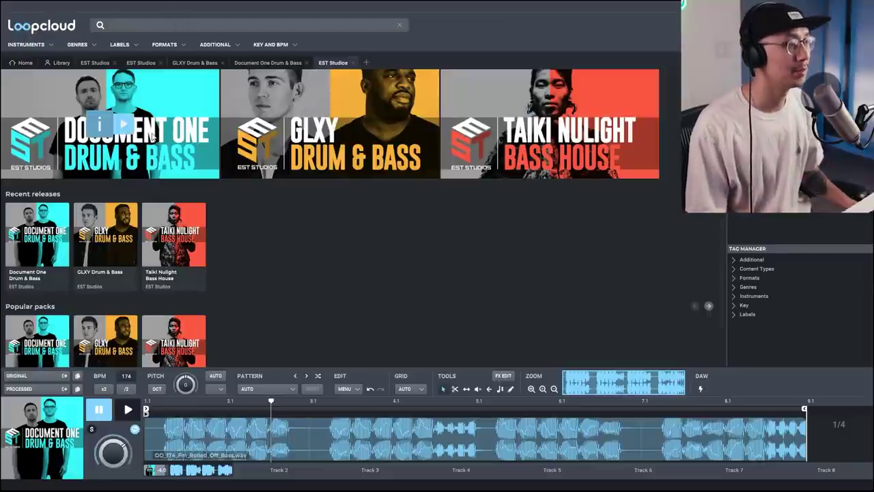
pyautogui.moveTo(409, 94)
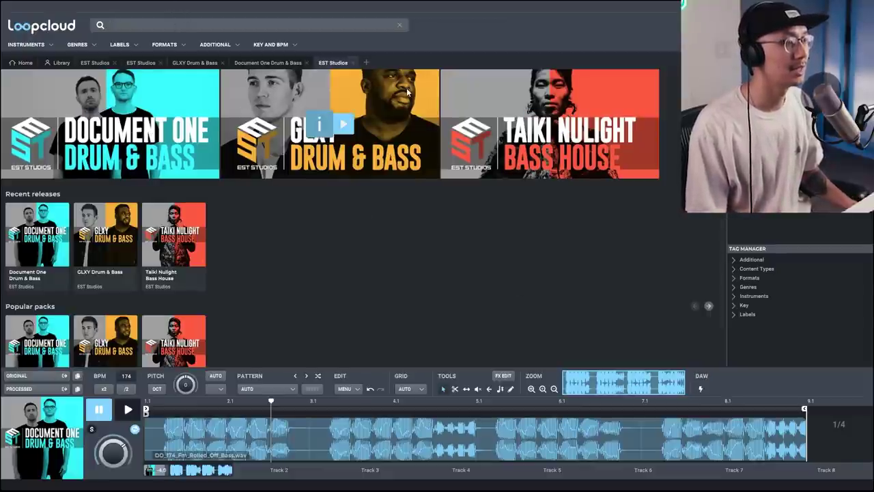
pyautogui.click(407, 115)
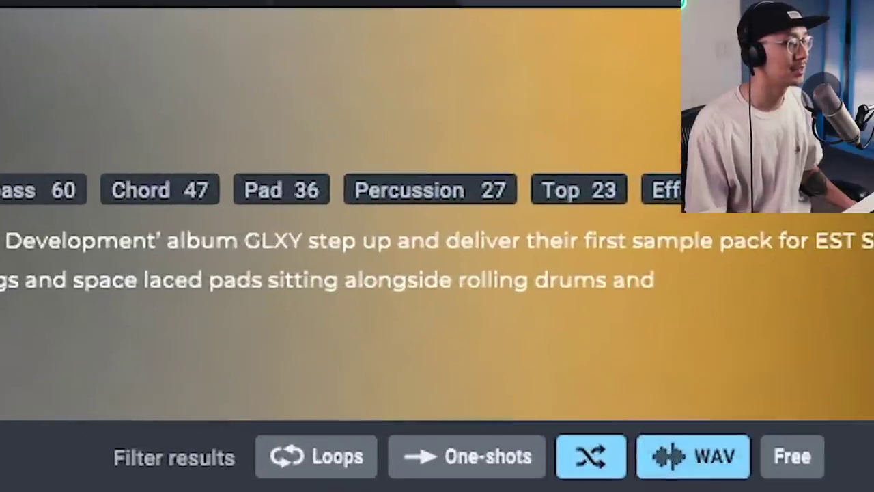
pyautogui.click(503, 470)
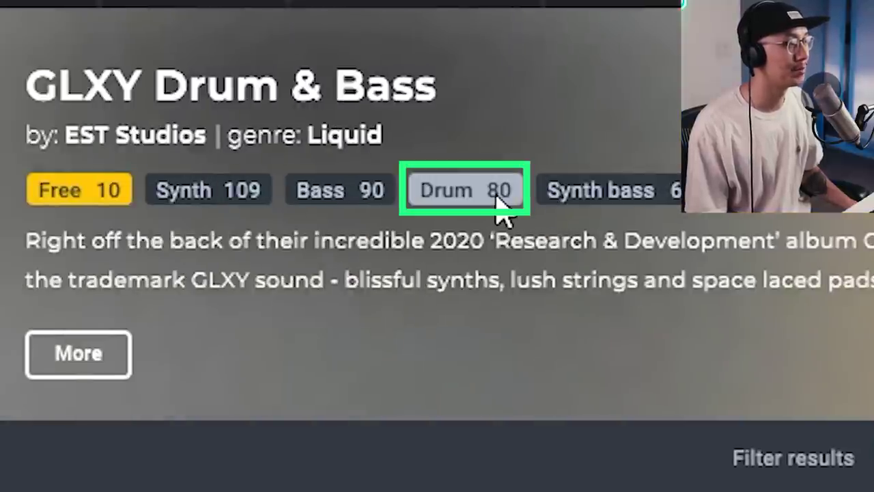
pyautogui.click(499, 193)
# - Audition the GLXY snare, hat and kick one-shots, ending on GLXY_System_Kick
pyautogui.press('Down')
pyautogui.press('Down')
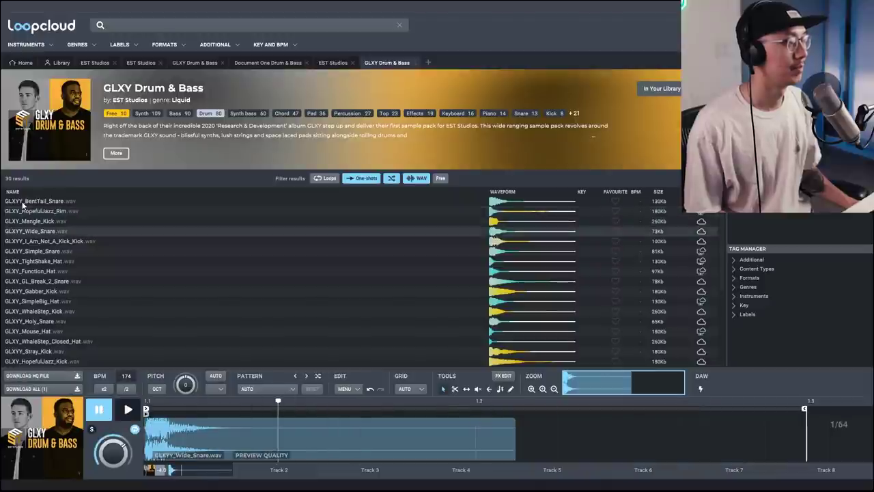
pyautogui.press('Down')
pyautogui.press('Down')
pyautogui.press('Down')
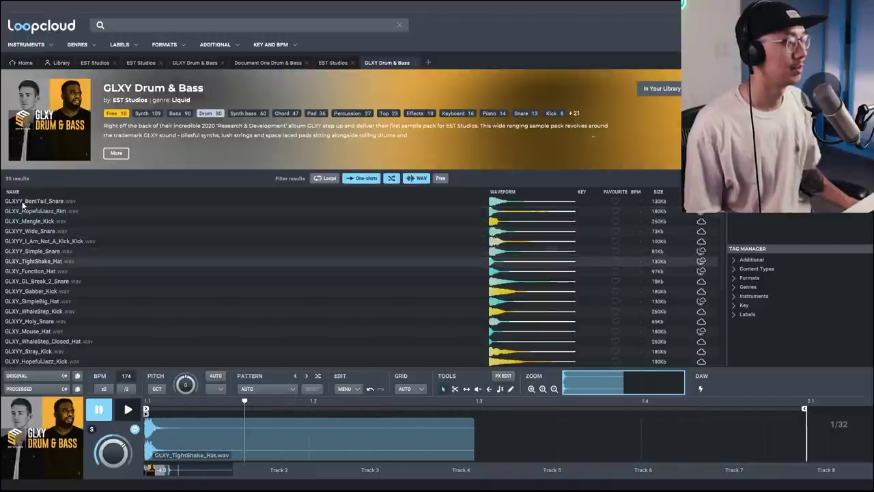
pyautogui.press('Down')
pyautogui.press('Down')
pyautogui.press('Down')
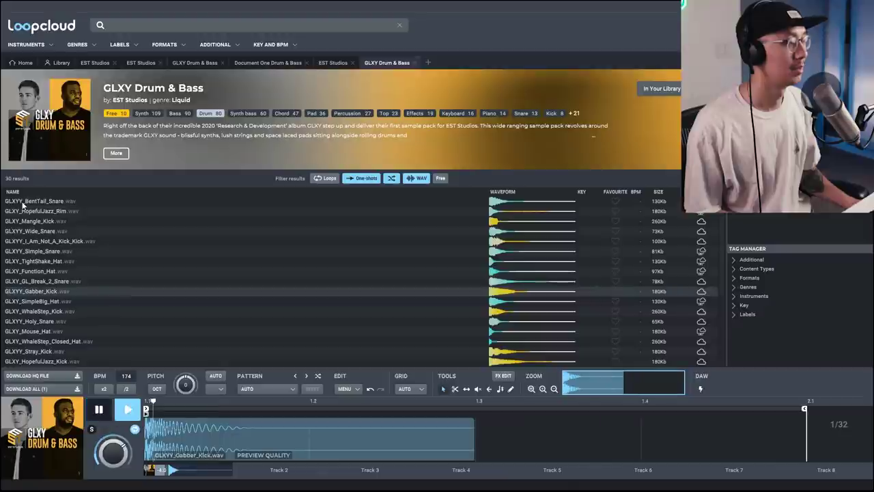
pyautogui.press('Down')
pyautogui.press('Down')
pyautogui.press('Down')
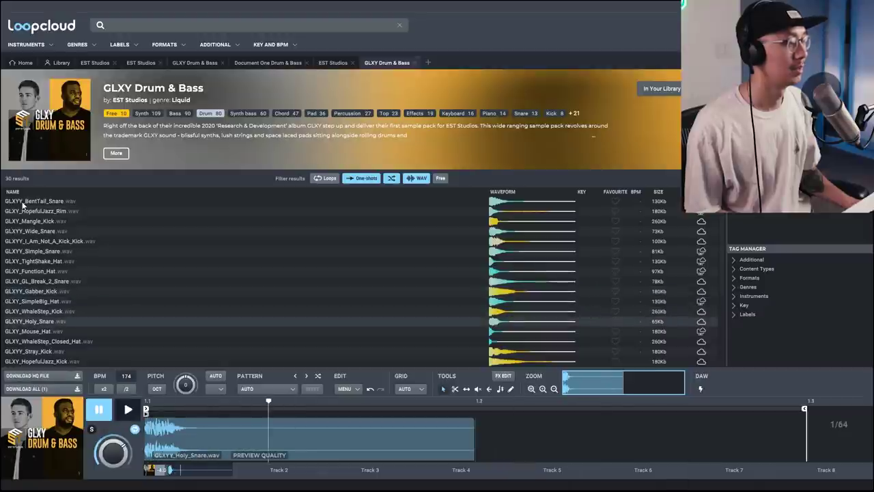
pyautogui.press('Down')
pyautogui.press('Down')
pyautogui.press('Down')
pyautogui.press('Down')
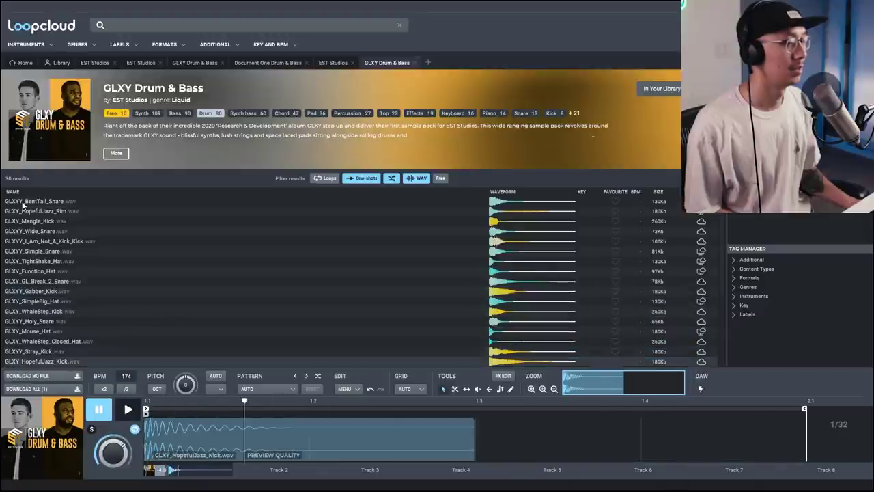
pyautogui.press('Down')
pyautogui.press('Down')
pyautogui.press('Down')
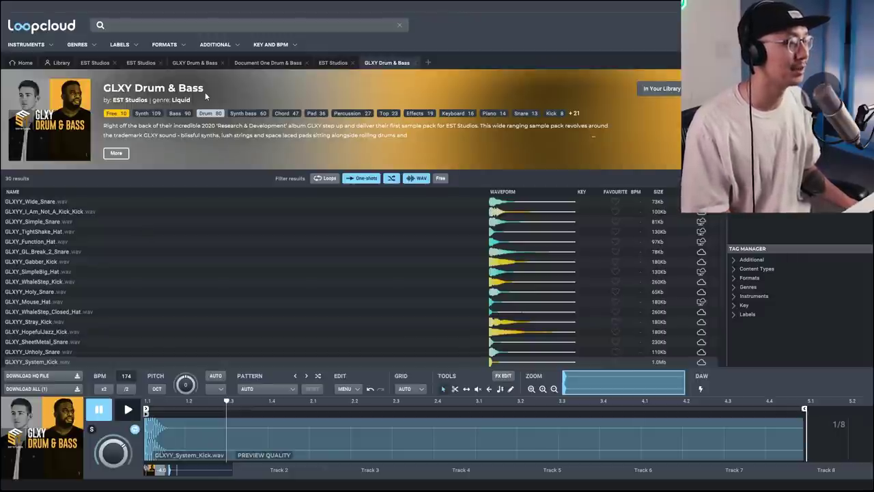
# - Narrow the GLXY pack to Top loops and play the HopefulJazz top loop
pyautogui.click(325, 179)
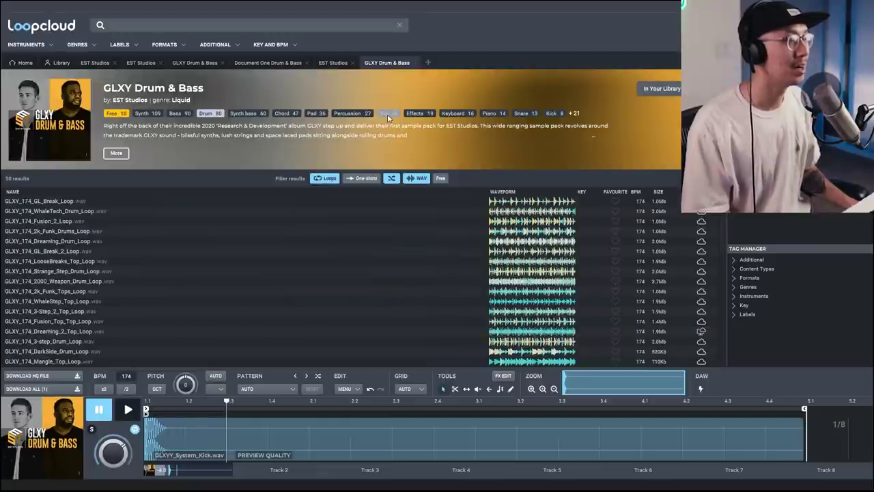
pyautogui.click(388, 112)
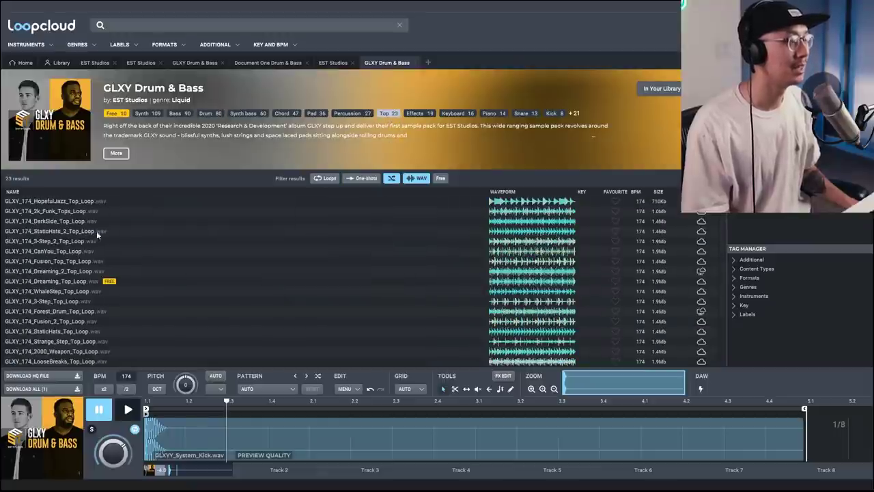
pyautogui.click(80, 201)
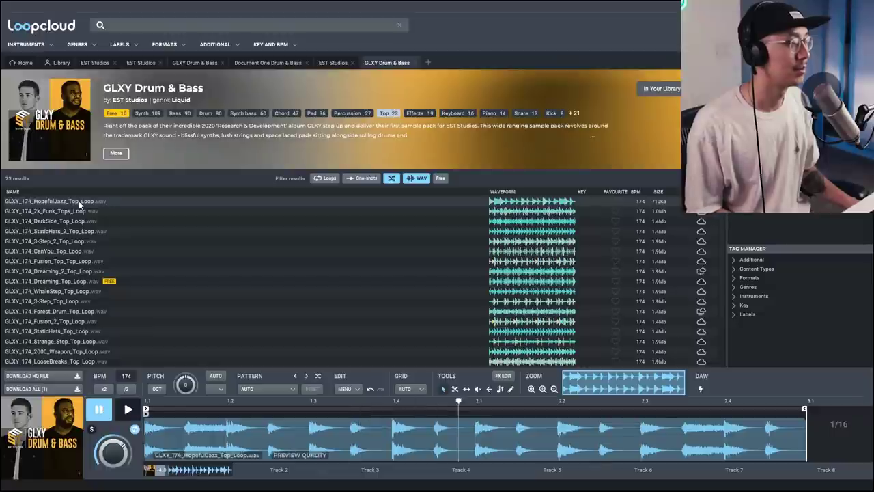
# - Audition top loops from 2k_Funk_Tops to CanYou, then stop and clear the Top filter
pyautogui.press('Down')
pyautogui.press('Down')
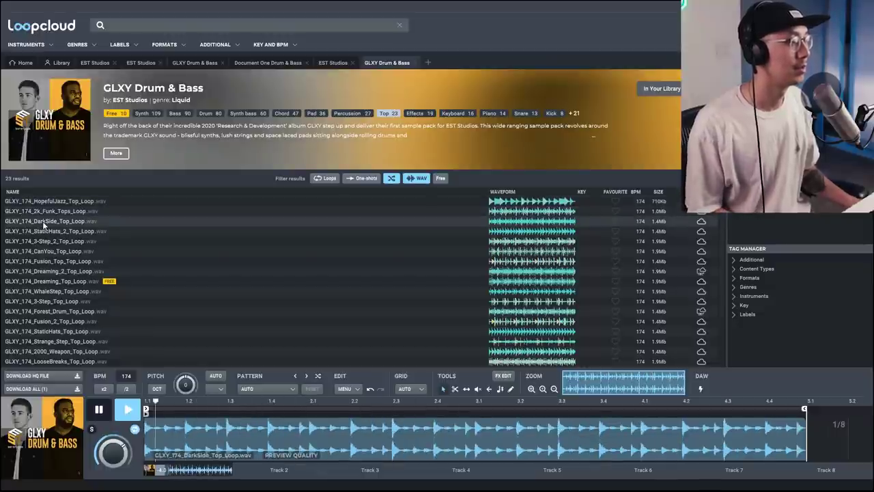
pyautogui.press('Down')
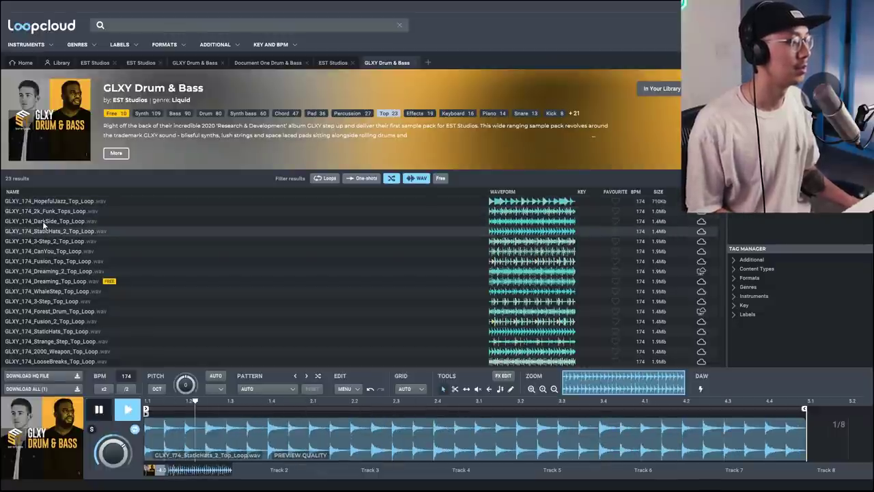
pyautogui.press('Down')
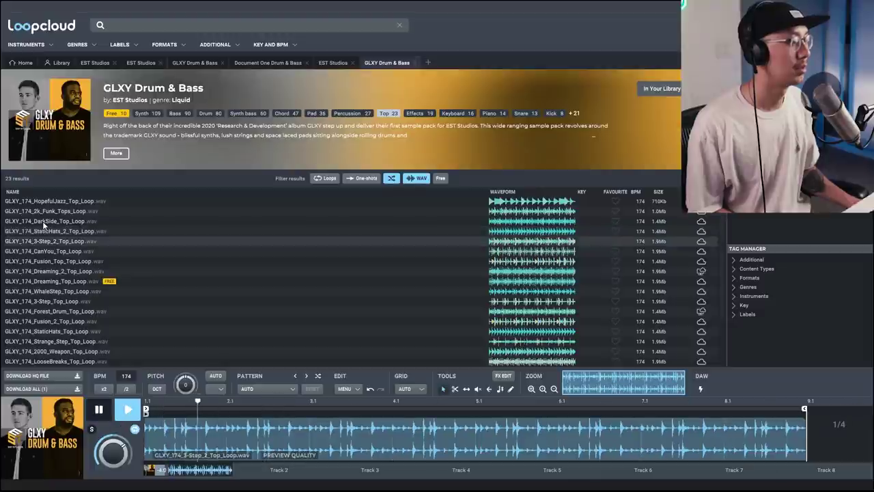
pyautogui.press('Down')
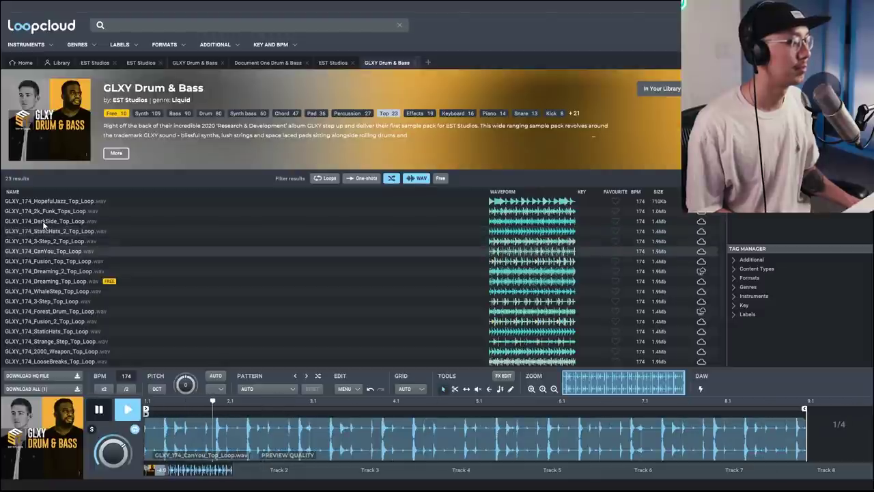
pyautogui.press('Down')
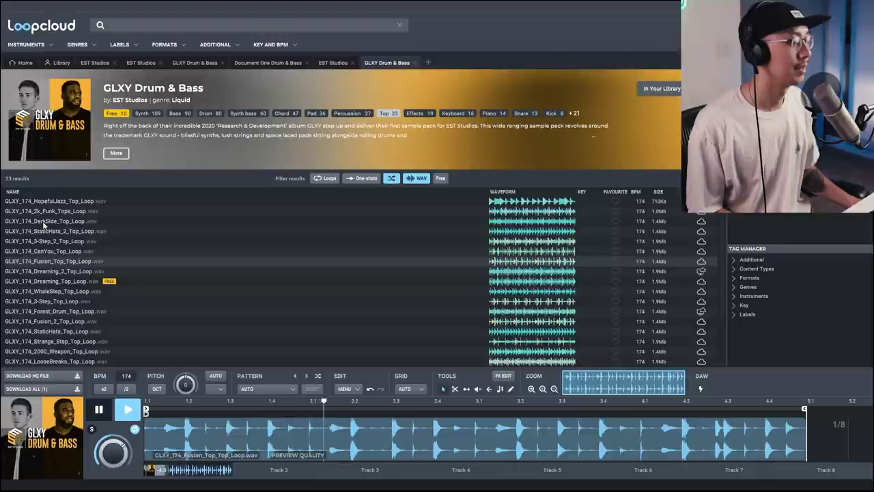
pyautogui.press('space')
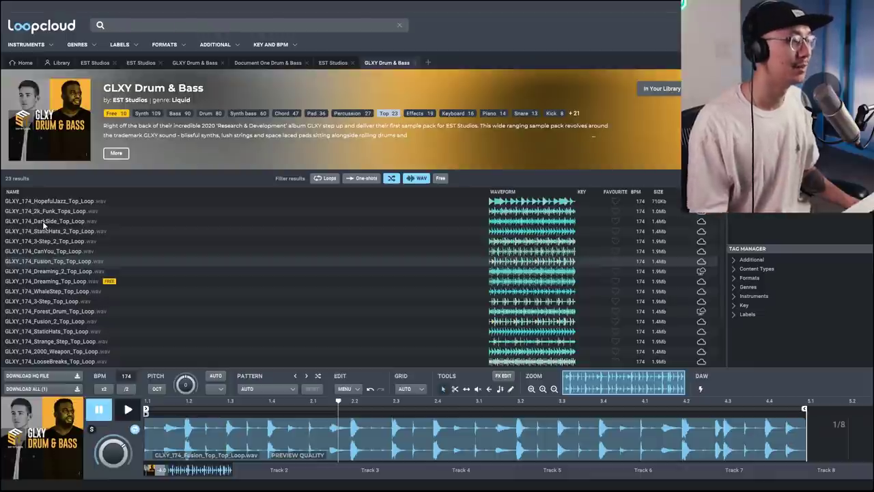
pyautogui.click(391, 114)
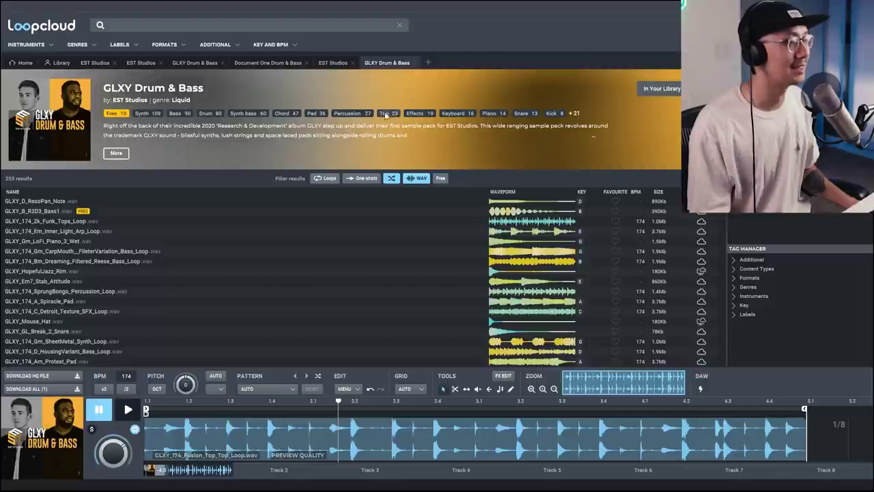
# - Audition GLXY pads from Bbm_Dreaming_2 to Dm_Still_Waters, then list the Bass samples
pyautogui.click(318, 114)
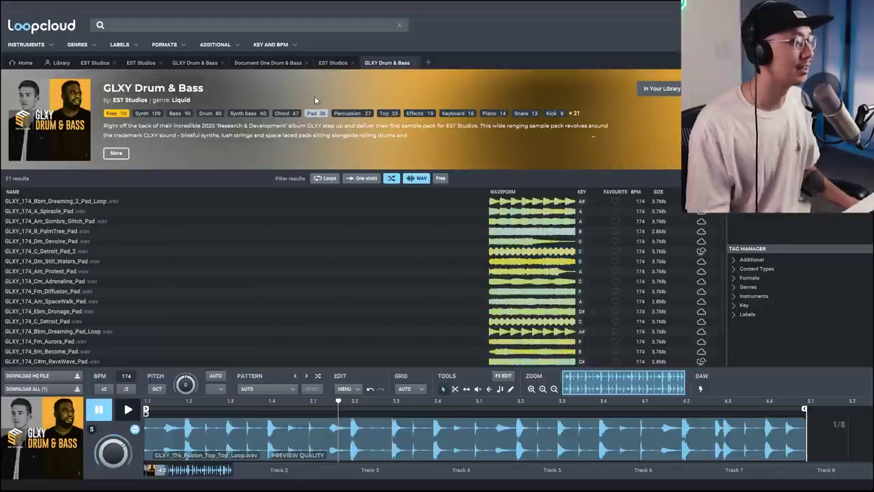
pyautogui.click(49, 202)
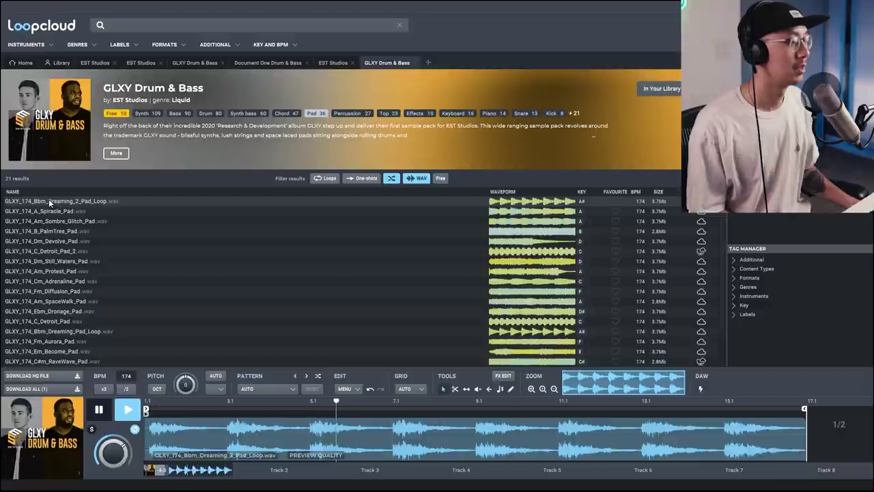
pyautogui.press('Down')
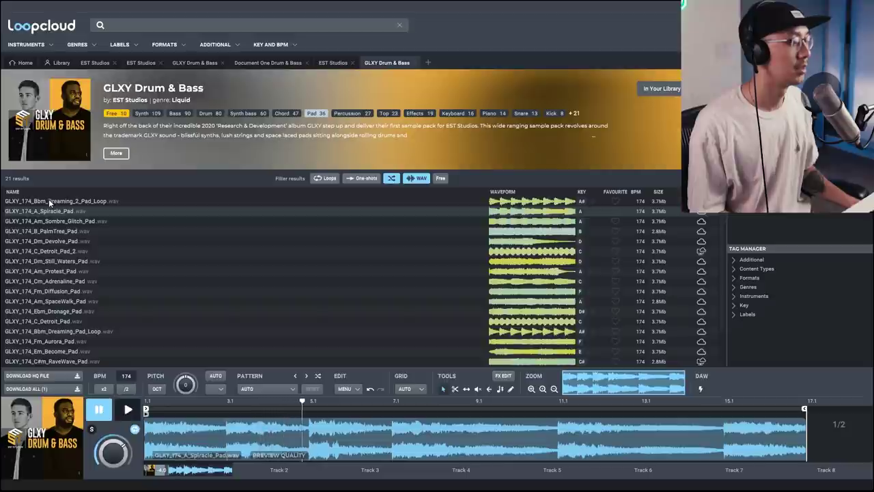
pyautogui.press('Down')
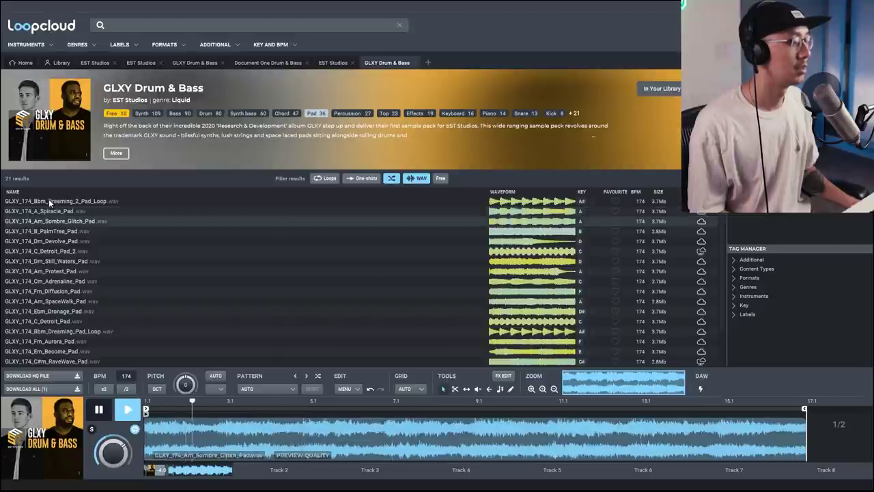
pyautogui.press('Down')
pyautogui.press('Down')
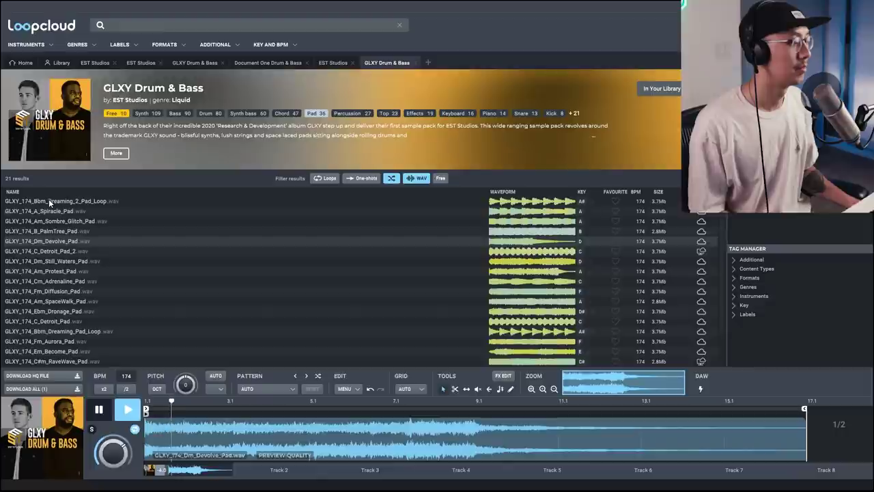
pyautogui.press('Down')
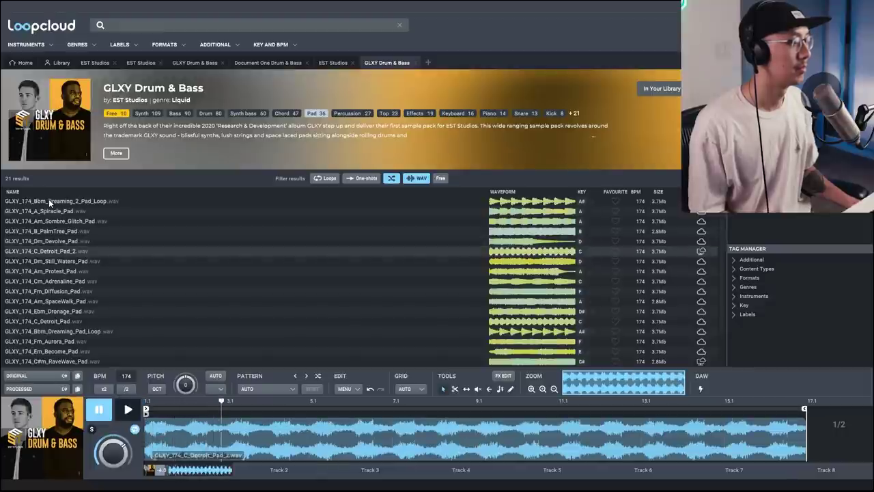
pyautogui.press('Down')
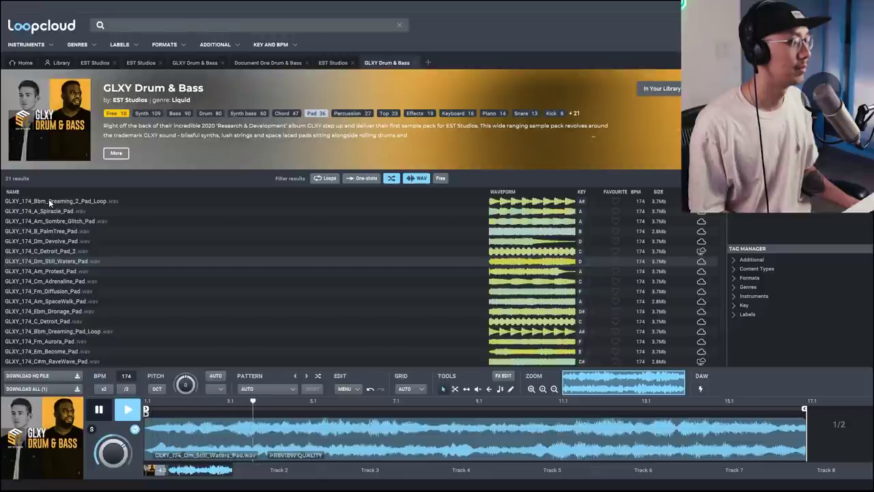
pyautogui.press('space')
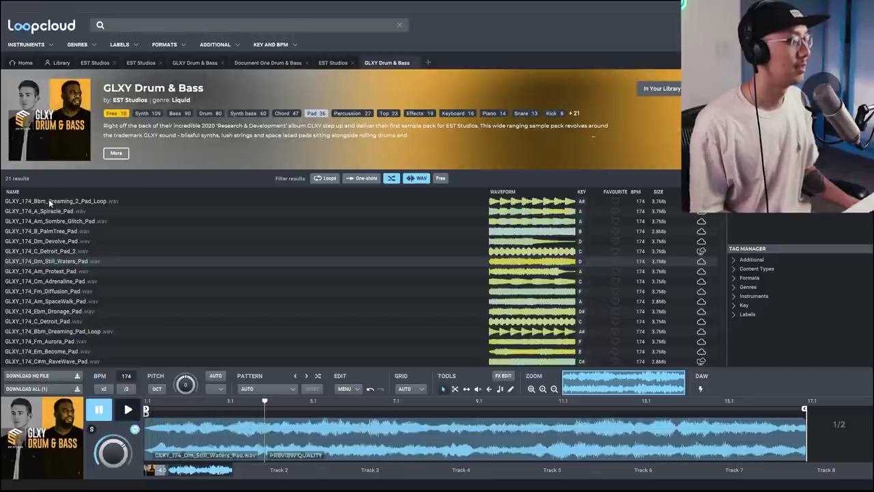
pyautogui.click(181, 113)
# - Preview the Weapon Sub, Dreaming Filtered Reese, F Morph and G# Mind bass samples
pyautogui.click(51, 208)
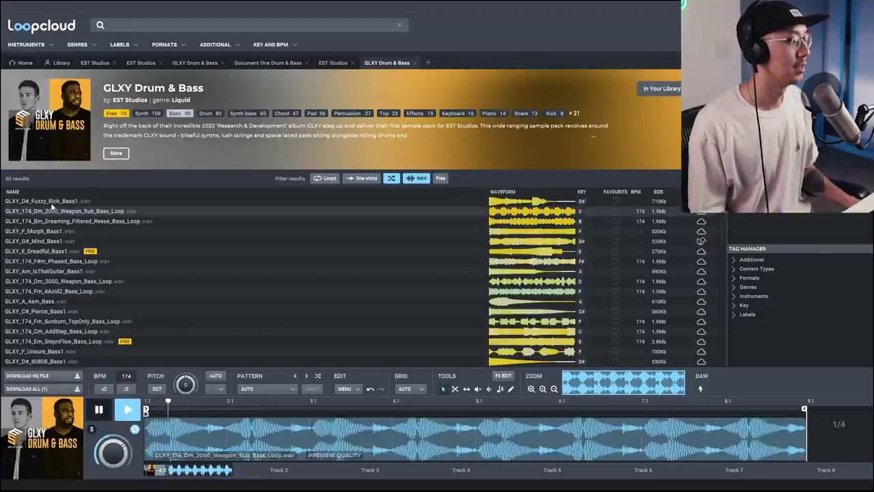
pyautogui.press('Down')
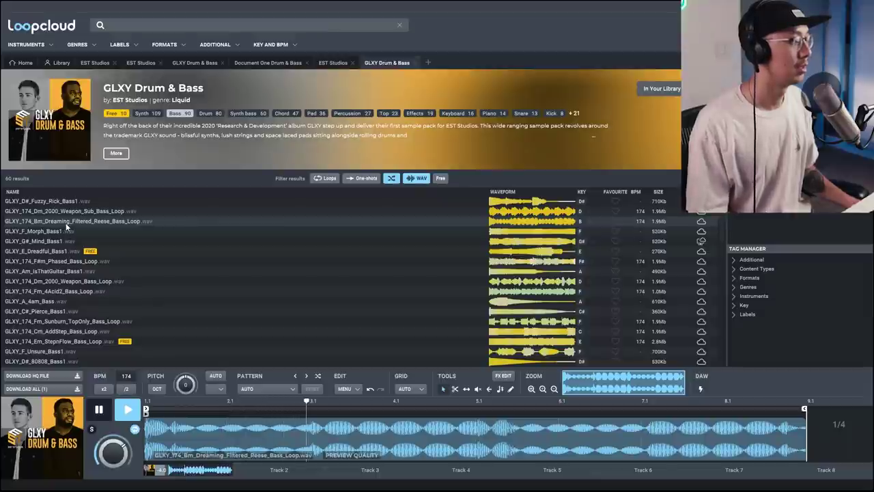
pyautogui.click(61, 230)
pyautogui.press('Up')
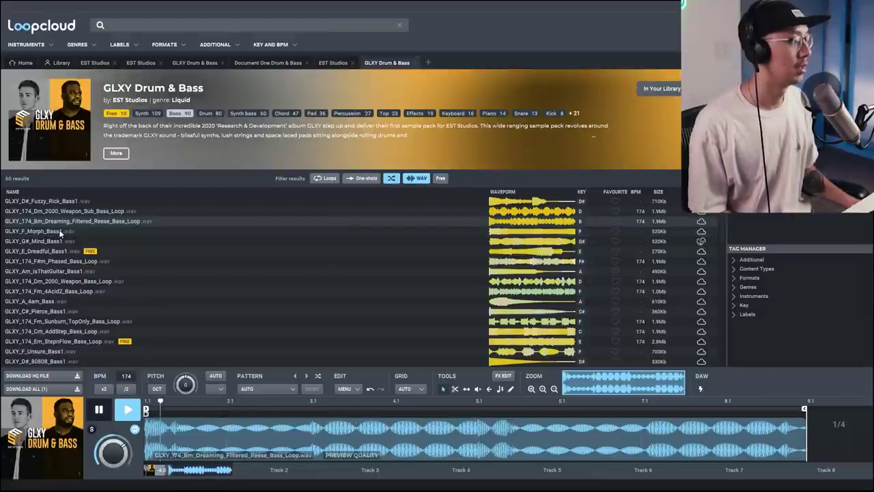
pyautogui.press('Down')
pyautogui.press('Down')
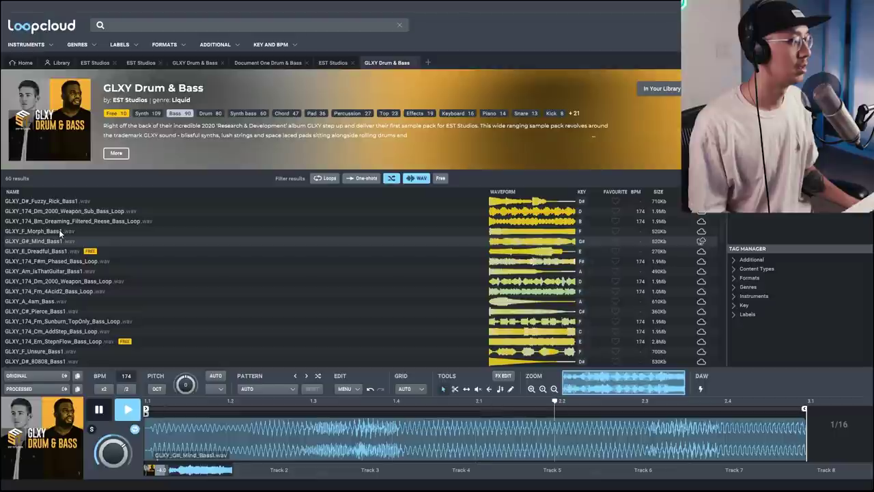
# - Audition bass loops from Am IsThatGuitar to Gm CarpMouth, then pause playback
pyautogui.press('Down')
pyautogui.press('Down')
pyautogui.press('Down')
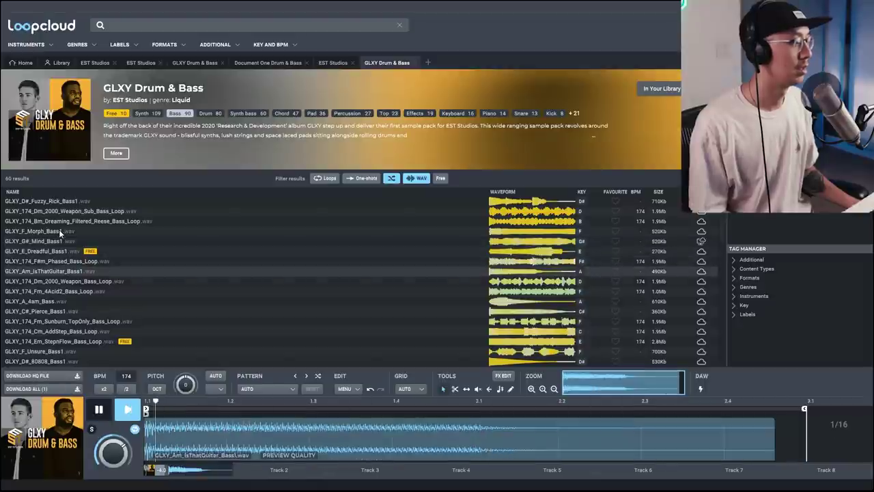
pyautogui.press('Down')
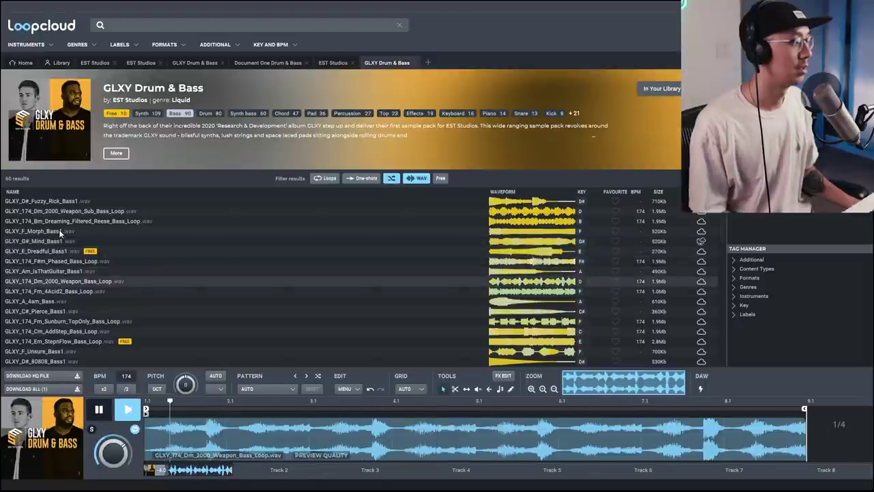
pyautogui.press('Down')
pyautogui.press('Down')
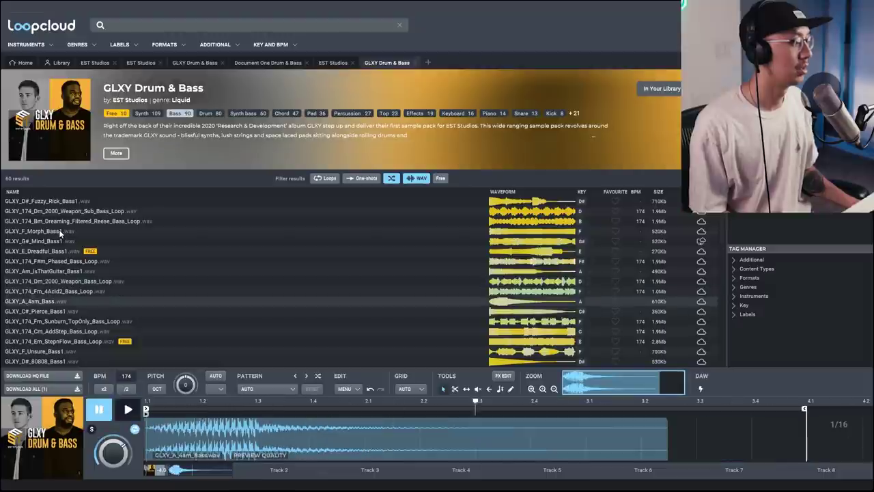
pyautogui.press('Down')
pyautogui.press('Down')
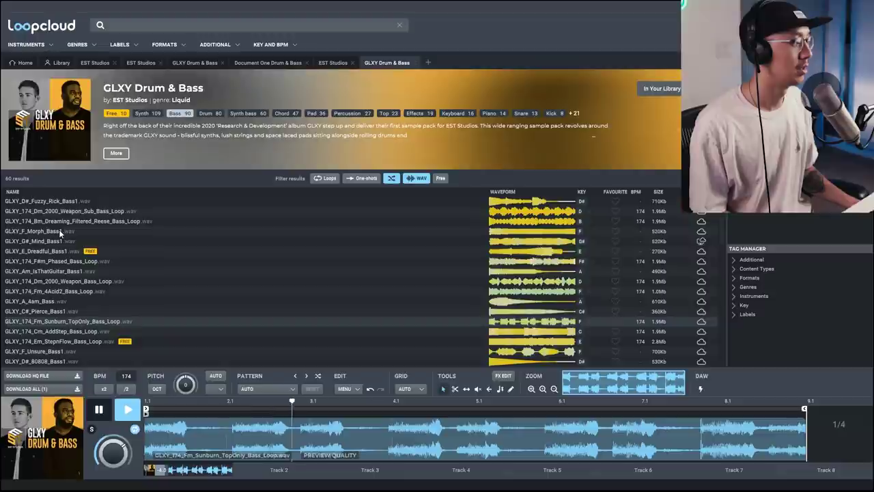
pyautogui.press('Down')
pyautogui.press('Down')
pyautogui.press('Down')
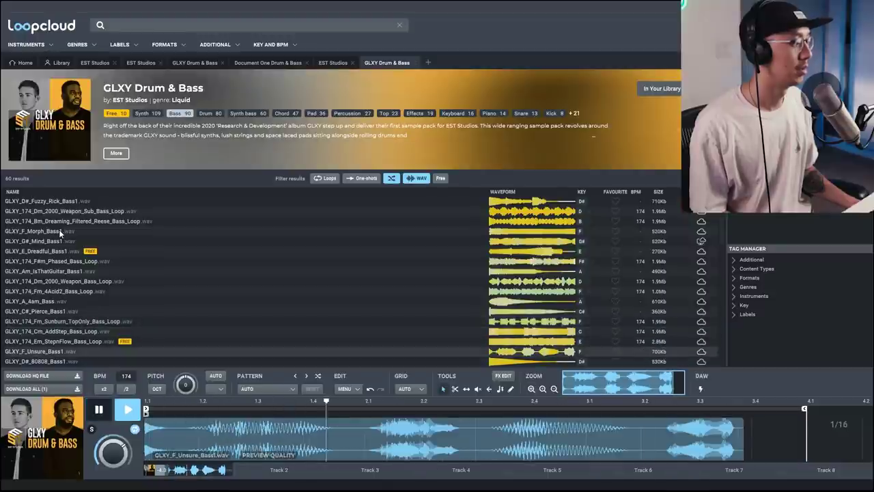
pyautogui.press('Down')
pyautogui.press('Down')
pyautogui.press('Down')
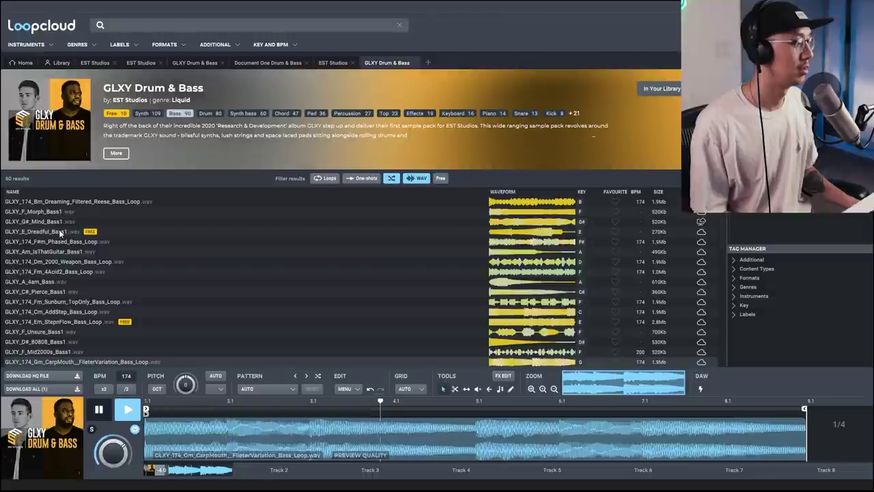
pyautogui.press('space')
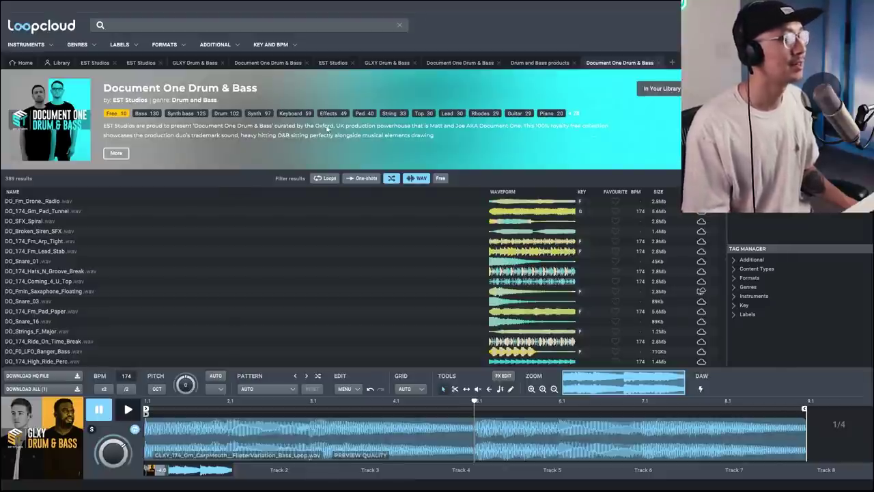
# - Limit the Document One Drum & Bass pack to one-shot samples
pyautogui.click(366, 179)
# - Filter Document One to drums, audition the jungle break, snares and kicks, then clear filters
pyautogui.click(226, 113)
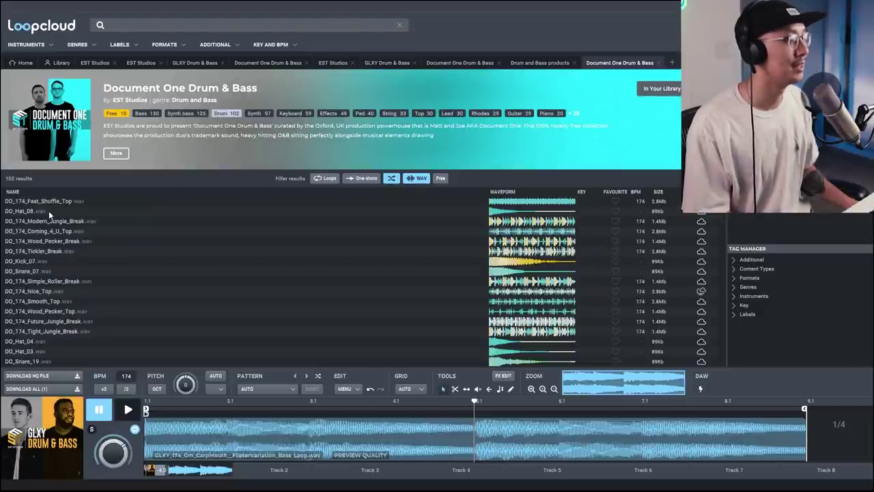
pyautogui.click(48, 210)
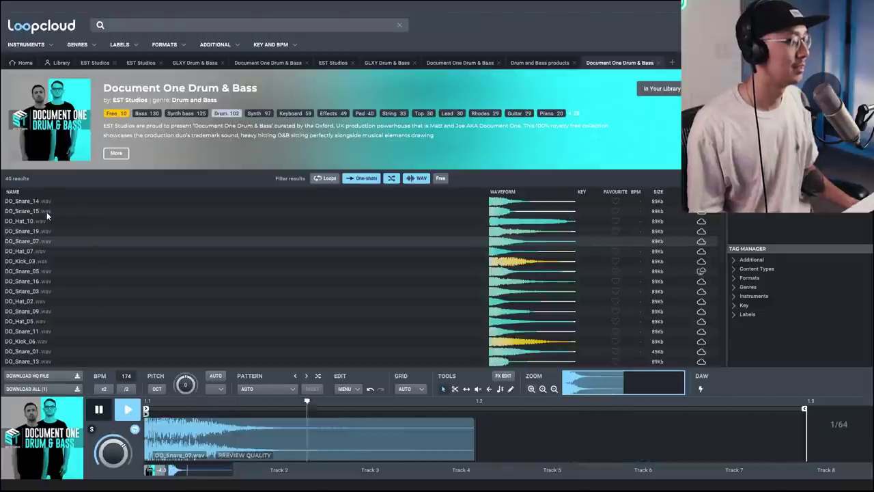
pyautogui.press('Down')
pyautogui.press('Down')
pyautogui.press('Down')
pyautogui.press('Down')
pyautogui.press('Down')
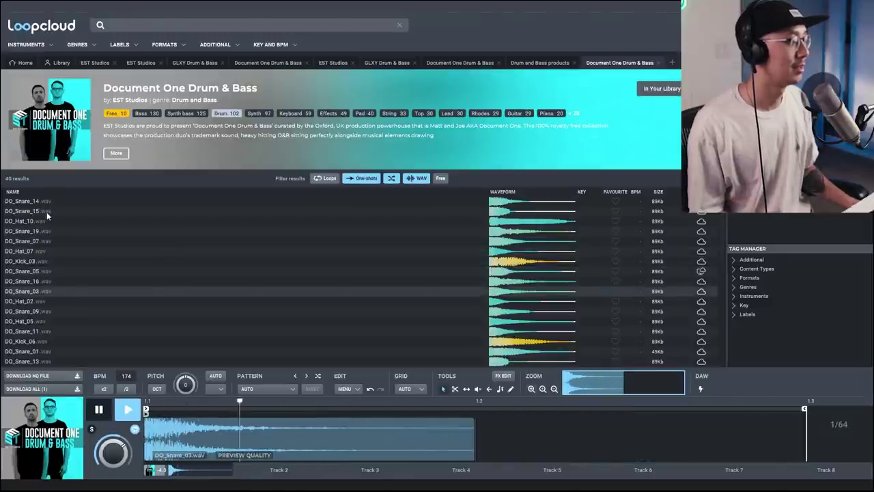
pyautogui.press('Down')
pyautogui.press('Down')
pyautogui.press('Down')
pyautogui.press('Down')
pyautogui.press('Down')
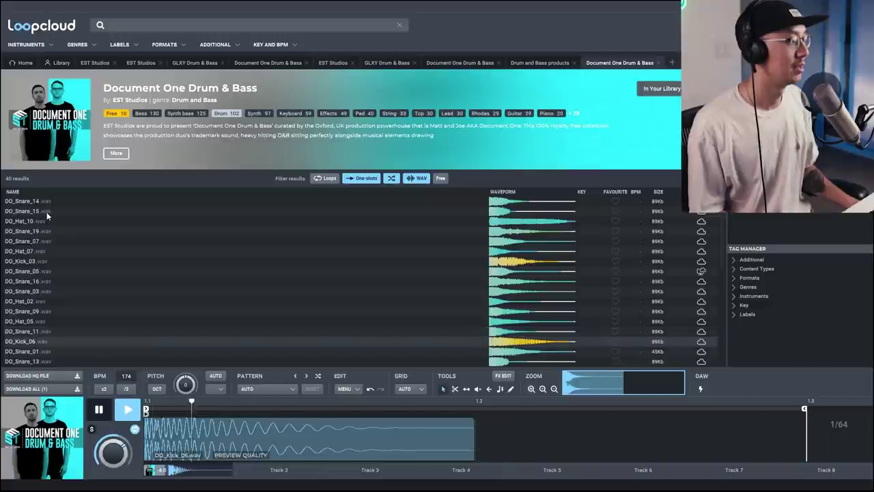
pyautogui.press('Down')
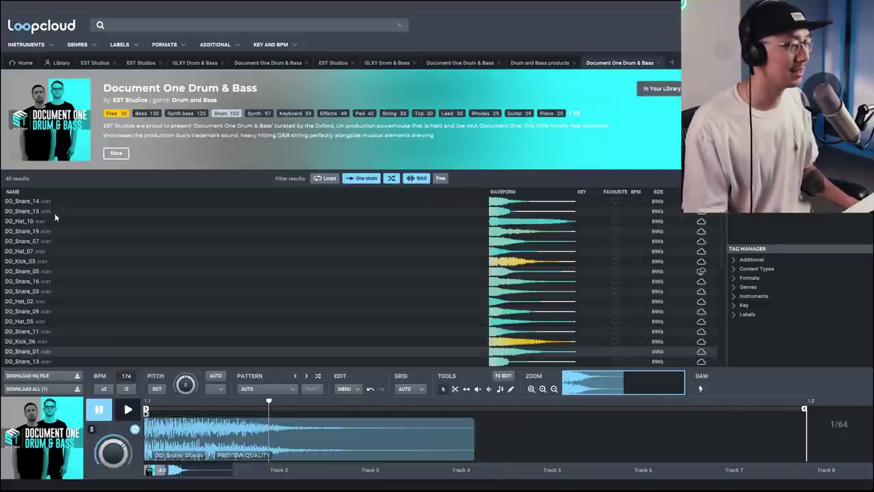
pyautogui.click(222, 114)
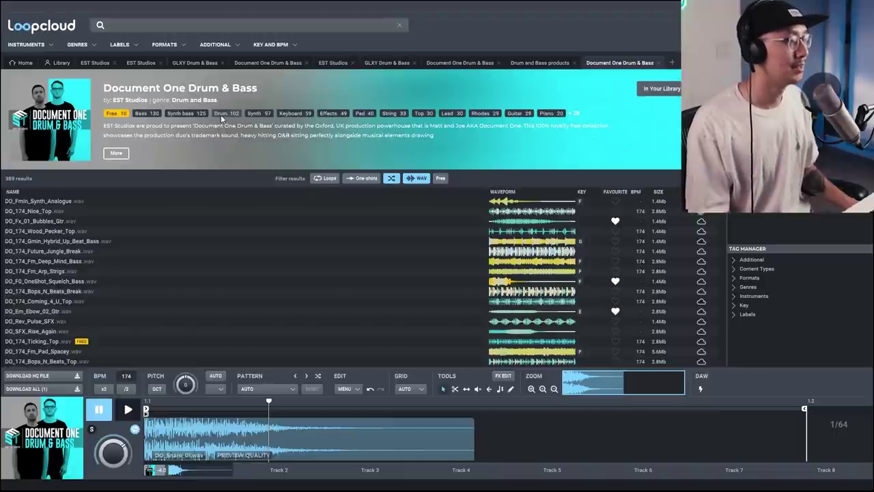
# - Audition Document One pianos from Fm Old Piano 03 to Cm Piano Light, then list bass samples
pyautogui.click(557, 115)
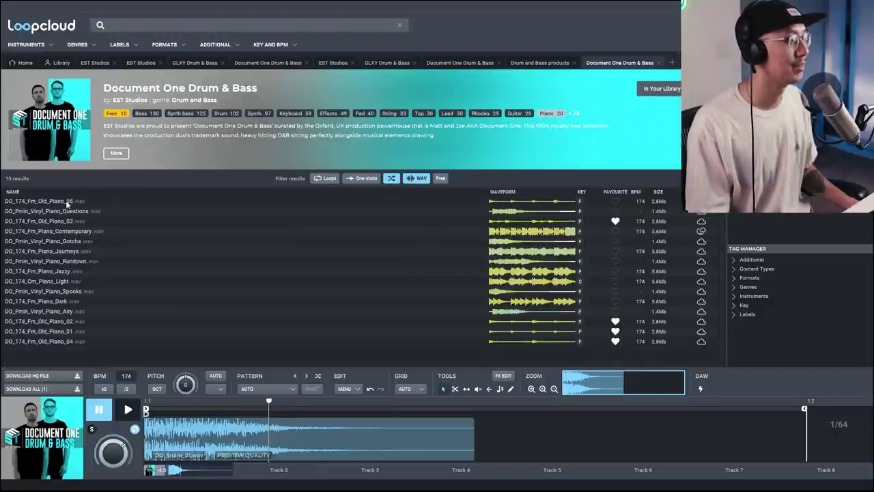
pyautogui.click(67, 202)
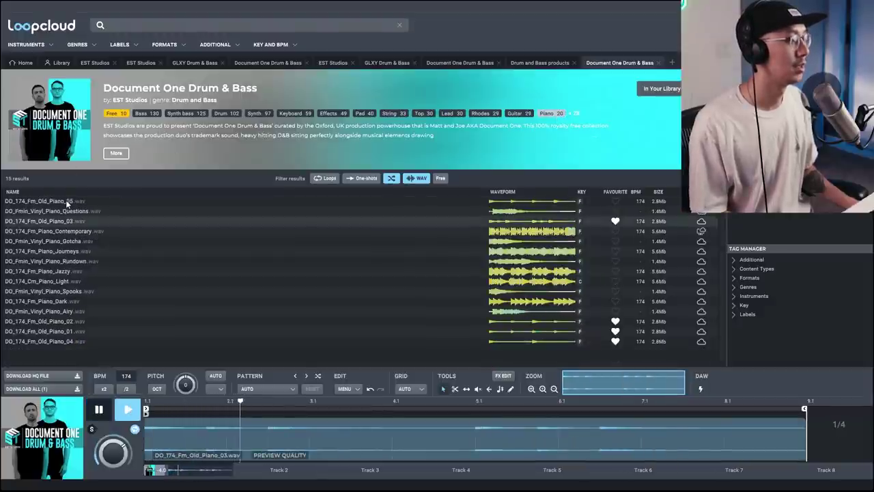
pyautogui.press('Down')
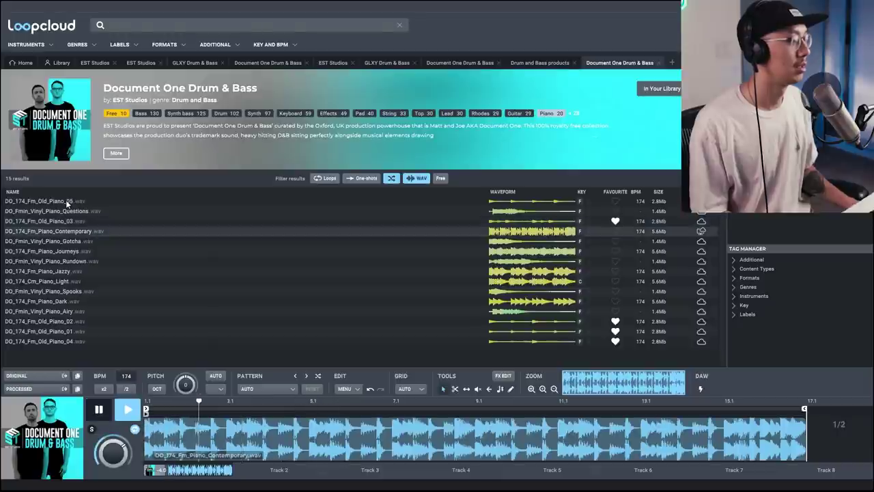
pyautogui.press('Down')
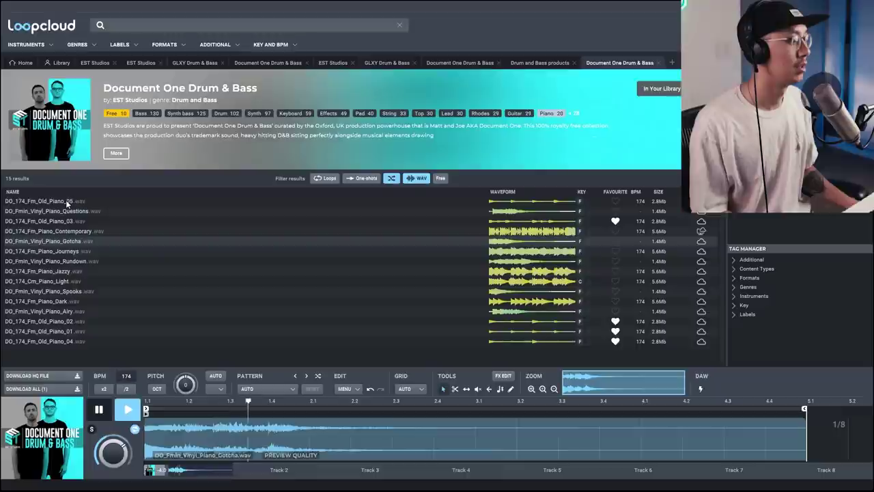
pyautogui.press('Down')
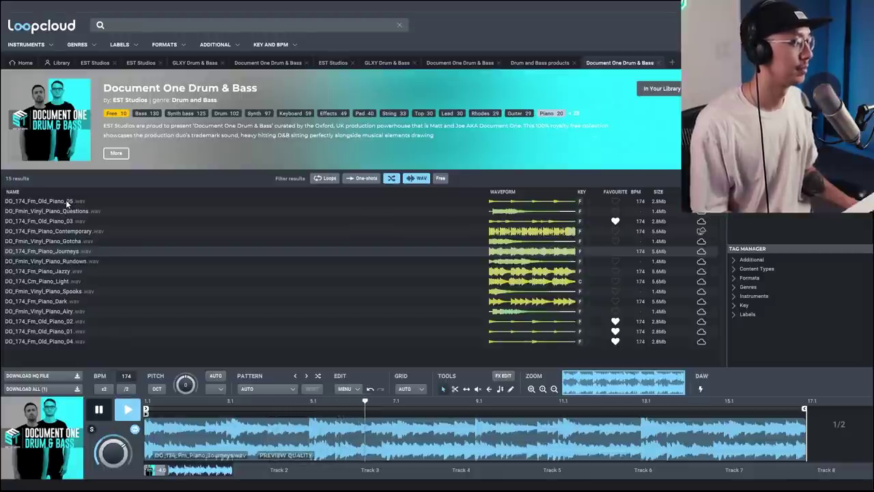
pyautogui.press('Down')
pyautogui.press('Down')
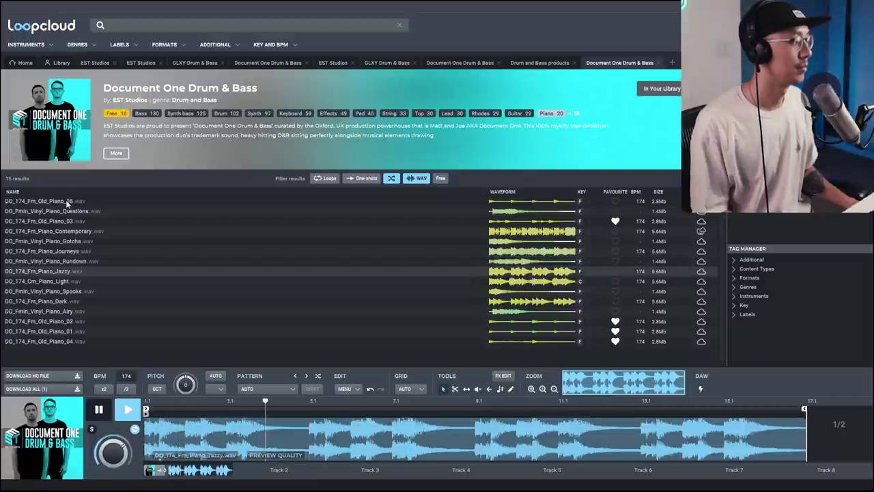
pyautogui.press('Down')
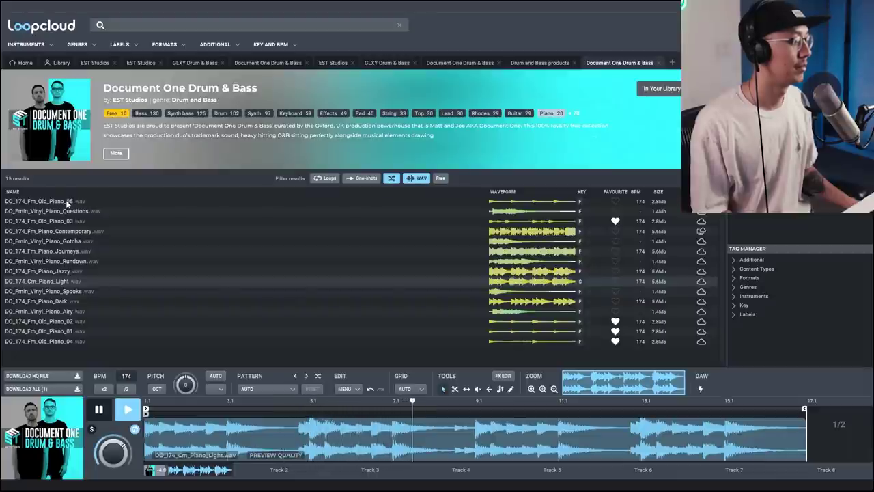
pyautogui.press('space')
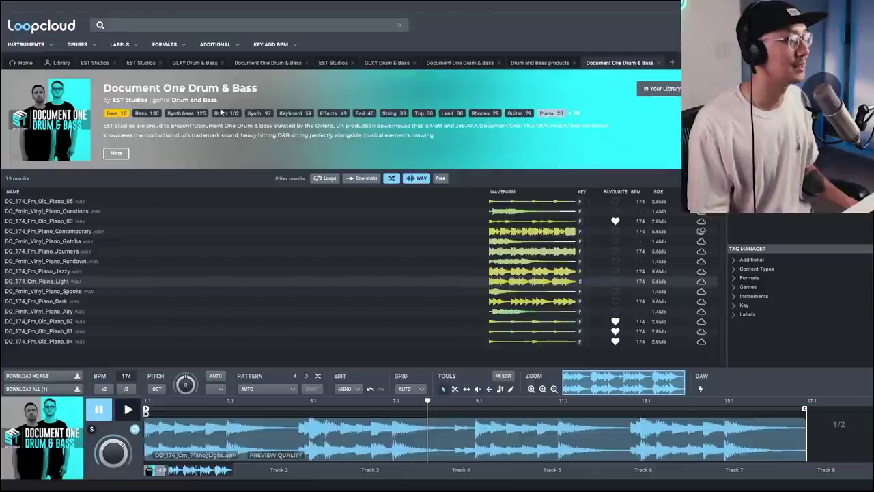
pyautogui.click(146, 112)
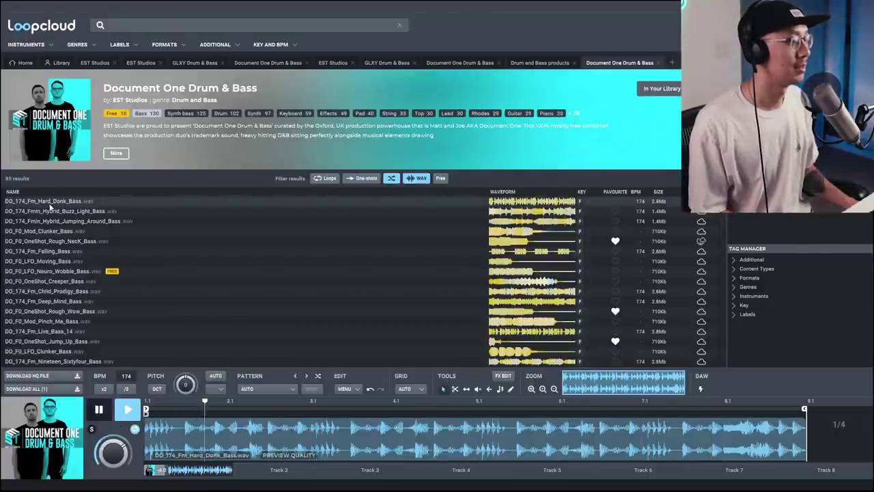
# - Audition Document One bass samples from Hybrid Buzz Light to Deep_Mind_Bass, then stop playback
pyautogui.click(50, 209)
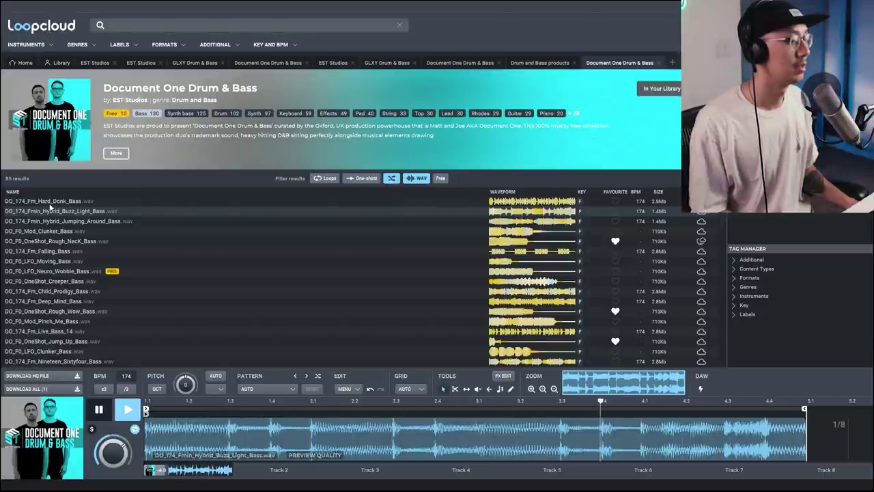
pyautogui.press('Down')
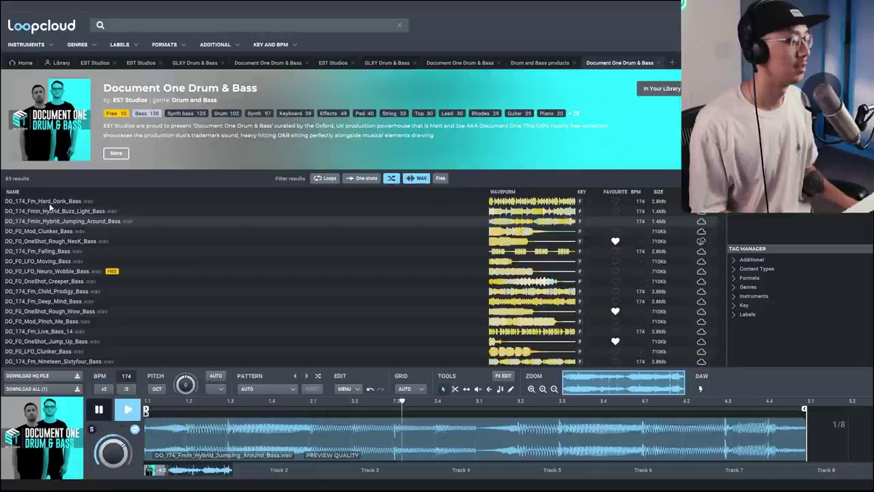
pyautogui.press('Down')
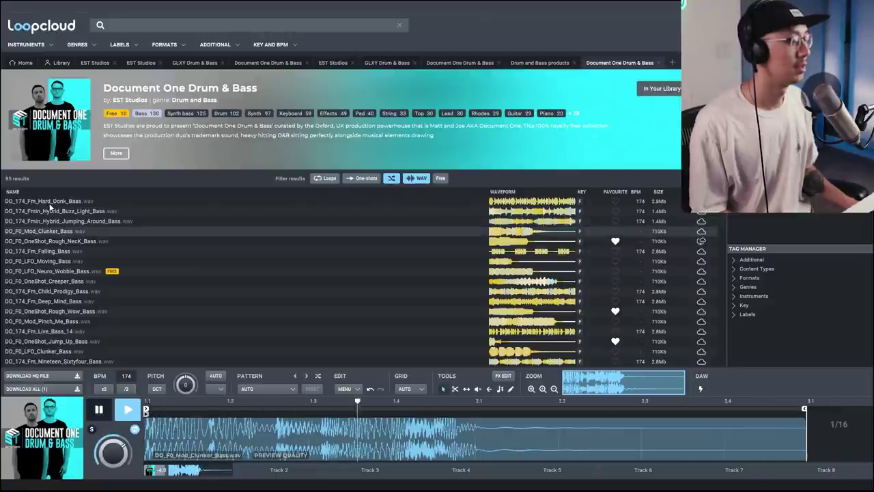
pyautogui.press('Down')
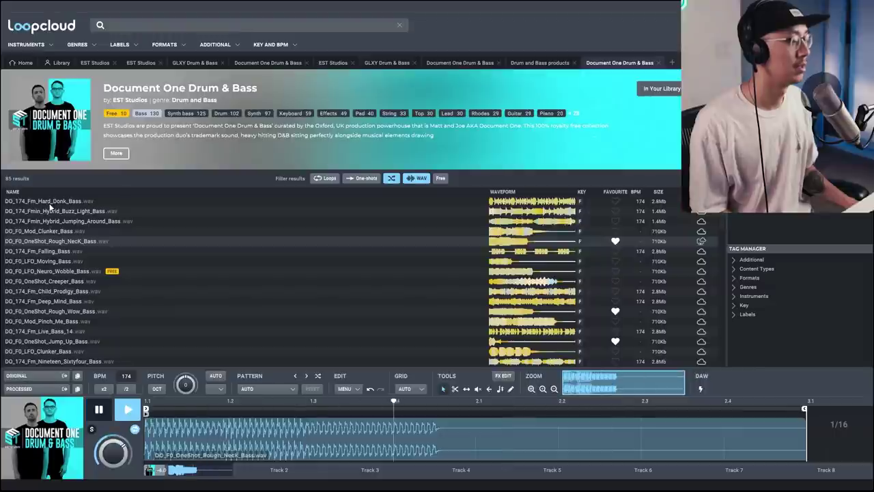
pyautogui.press('Down')
pyautogui.press('Down')
pyautogui.press('Down')
pyautogui.press('Down')
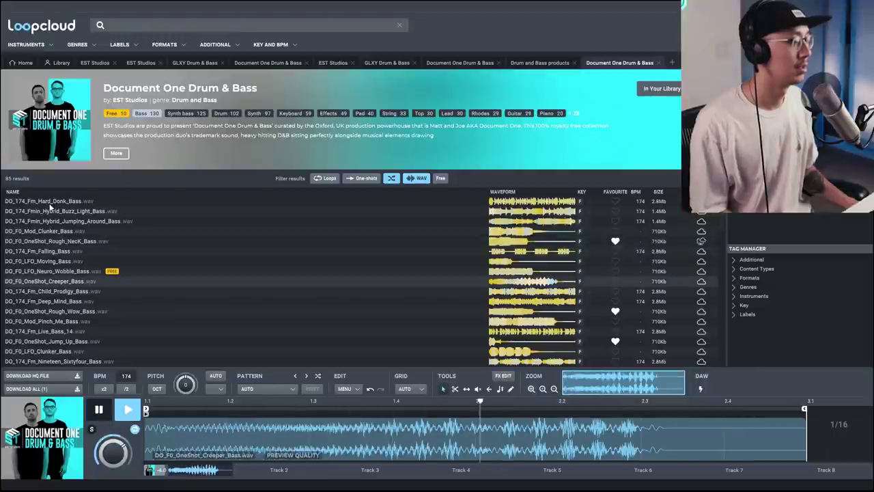
pyautogui.press('Down')
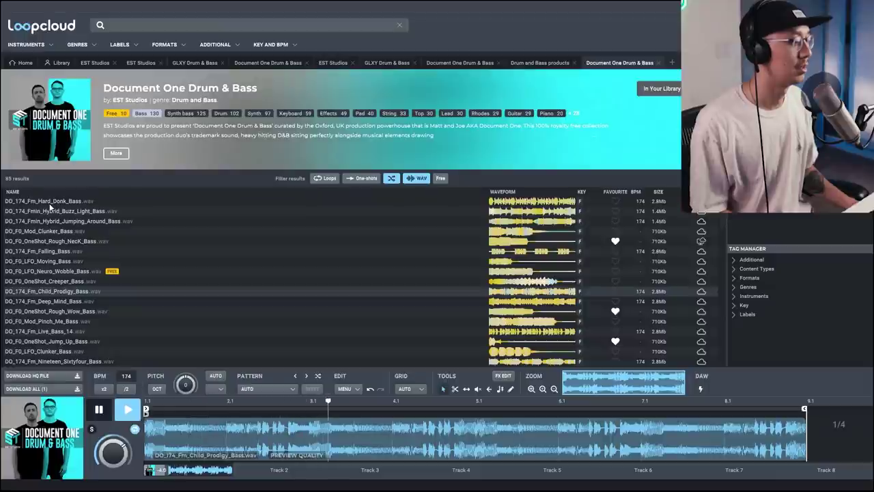
pyautogui.press('Down')
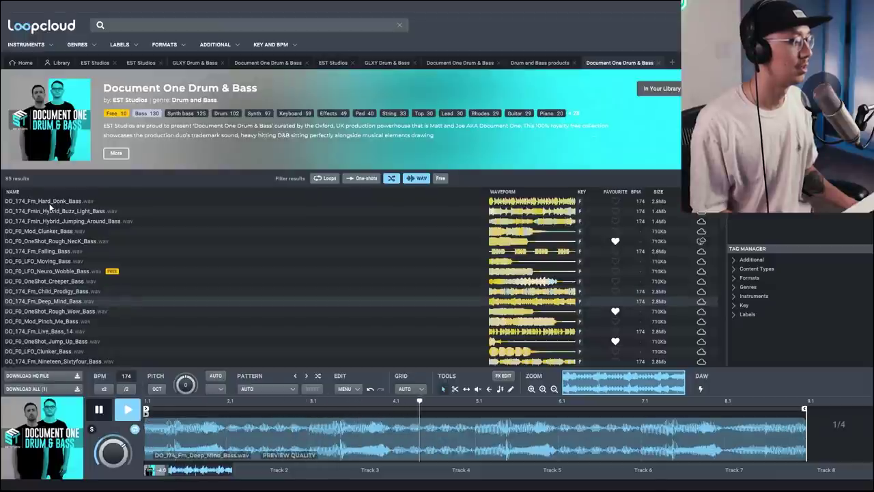
pyautogui.press('space')
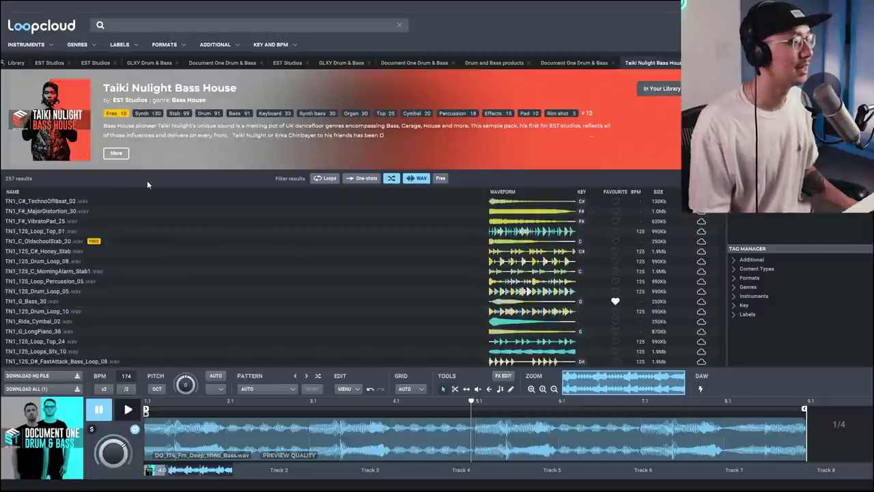
# - Filter the Taiki Nulight pack to bass one-shots and preview TN1_E_Bass_03
pyautogui.click(238, 114)
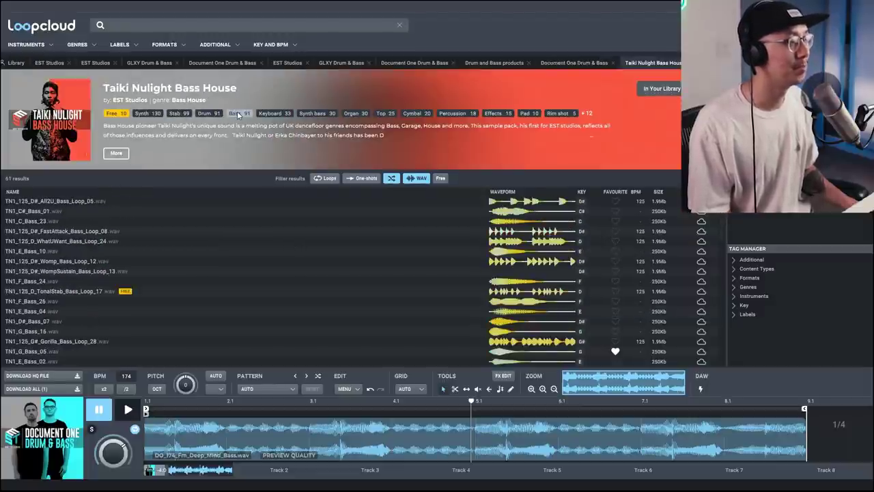
pyautogui.click(345, 179)
pyautogui.click(47, 201)
pyautogui.press('Down')
pyautogui.press('Down')
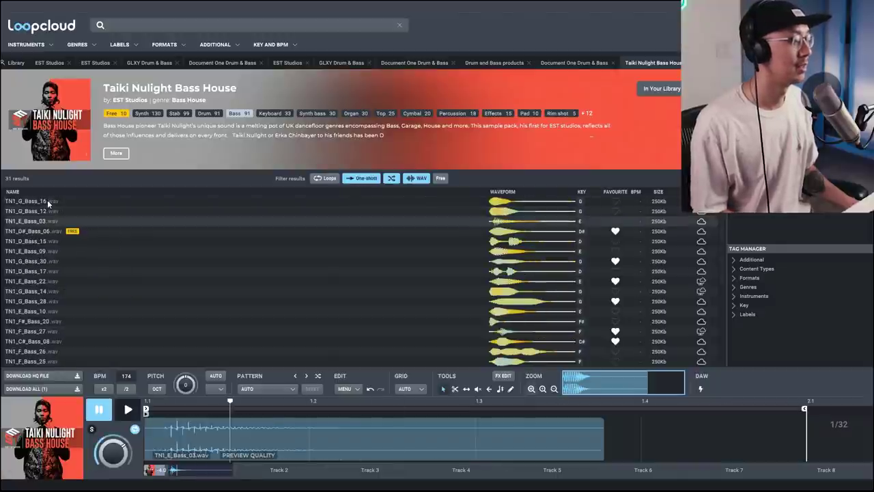
# - Audition the bass one-shots from TN1_D_Bass_15 to TN1_F#_Bass_19, then switch to drum loops
pyautogui.press('Down')
pyautogui.press('Down')
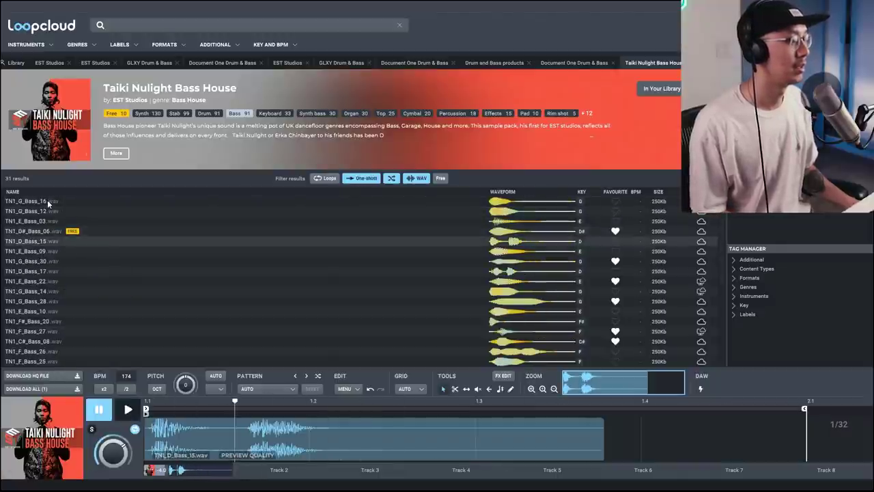
pyautogui.press('Down')
pyautogui.press('Down')
pyautogui.press('Down')
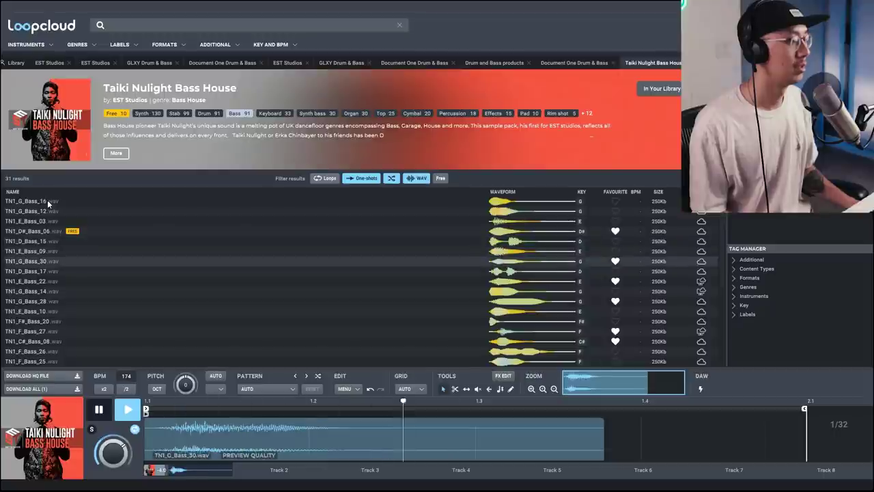
pyautogui.press('Down')
pyautogui.press('Down')
pyautogui.press('Down')
pyautogui.press('Down')
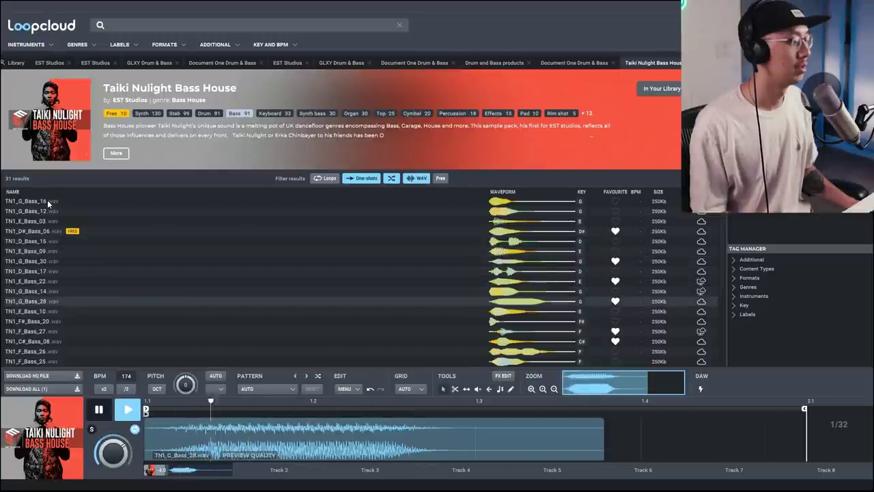
pyautogui.press('Down')
pyautogui.press('Down')
pyautogui.press('Down')
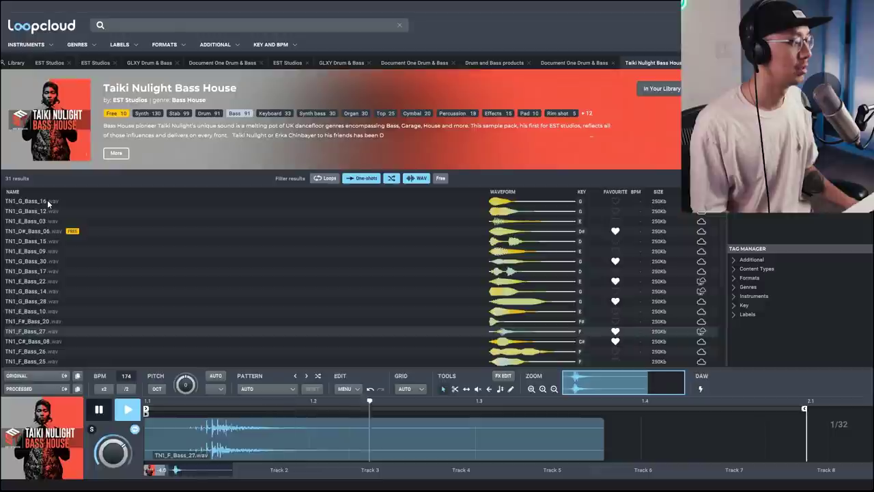
pyautogui.press('Down')
pyautogui.press('Down')
pyautogui.press('Down')
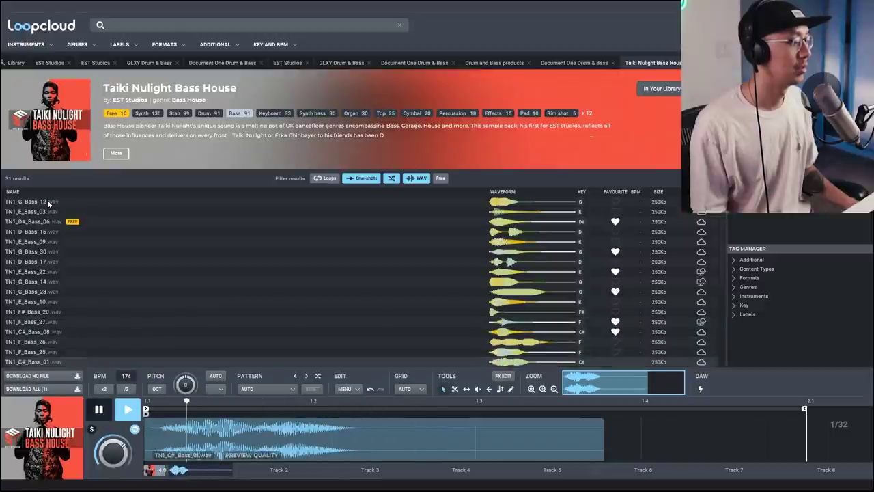
pyautogui.press('Down')
pyautogui.press('Down')
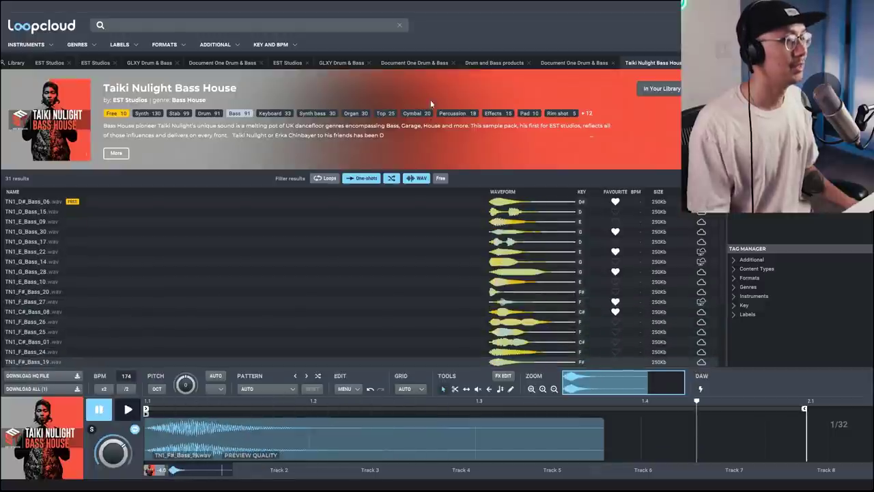
pyautogui.click(327, 178)
# - Audition the Taiki Nulight drum samples from TN1_125_Loop_Top_05 through TN1_Ride_Cymbal_02
pyautogui.click(68, 203)
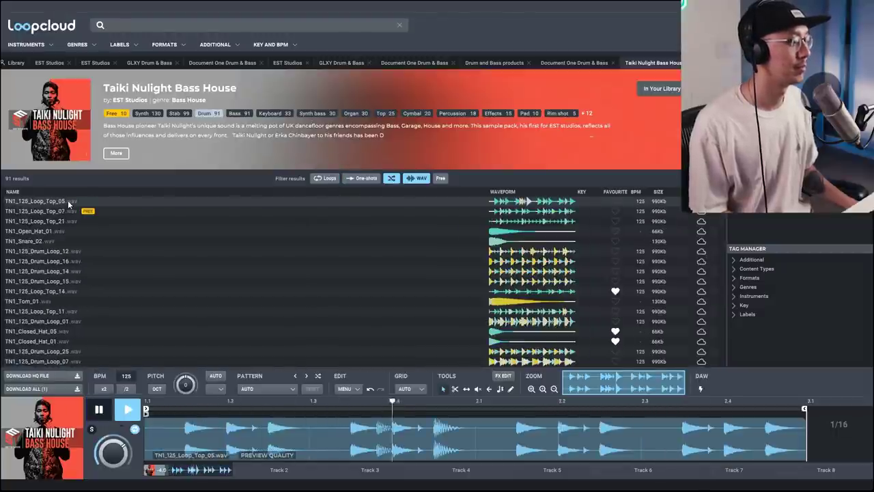
pyautogui.press('Down')
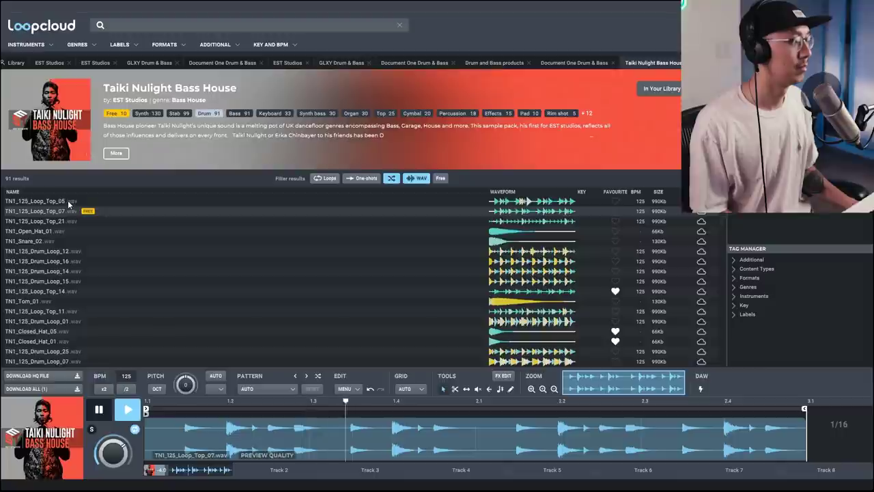
pyautogui.press('Down')
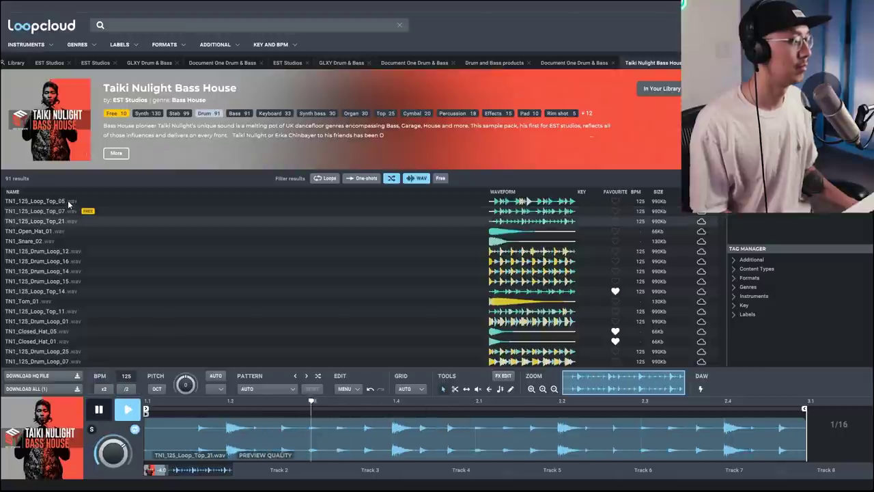
pyautogui.press('Down')
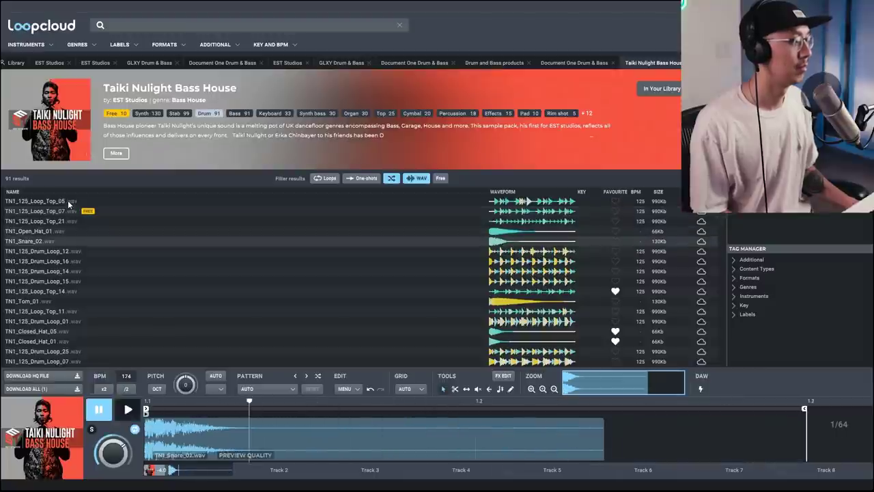
pyautogui.press('Down')
pyautogui.press('Down')
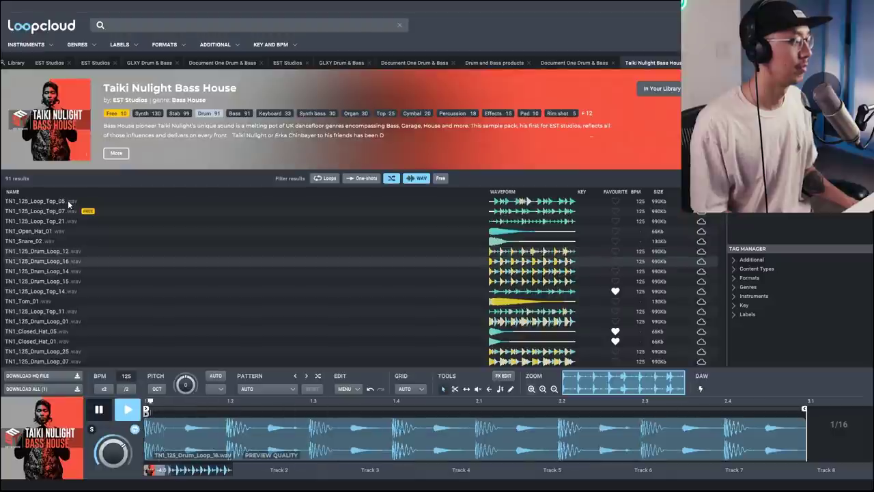
pyautogui.press('Down')
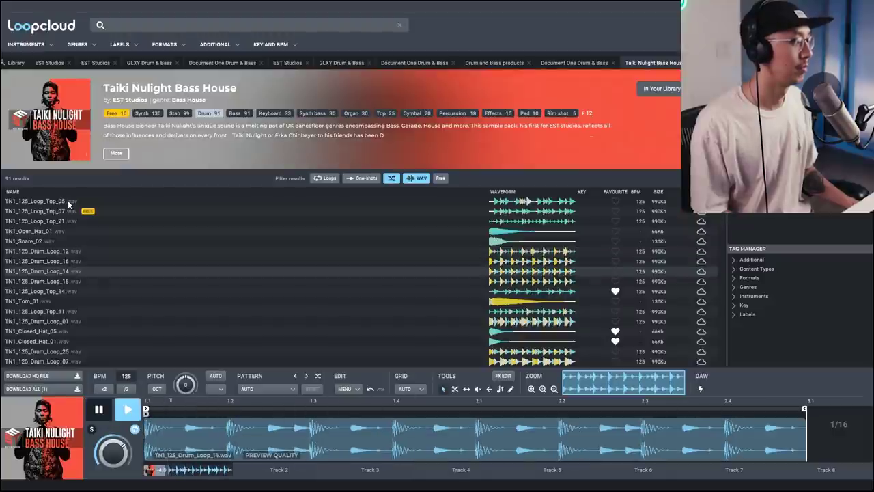
pyautogui.press('Down')
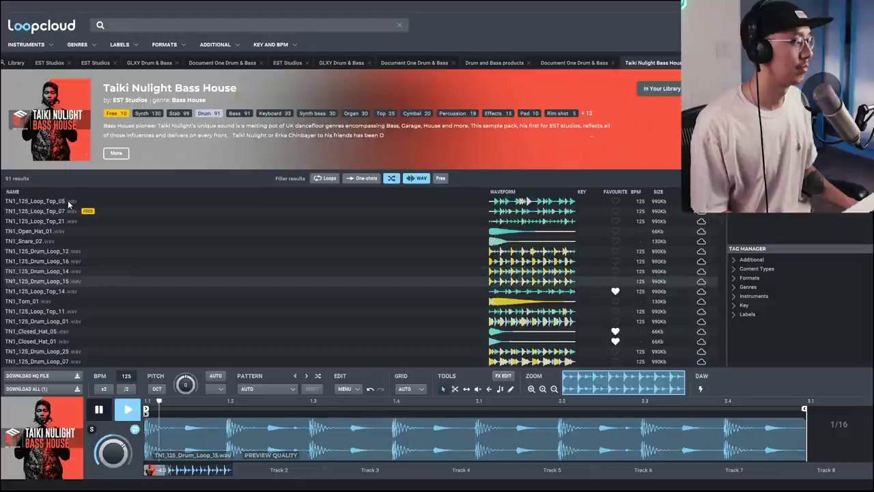
pyautogui.press('Down')
pyautogui.press('Down')
pyautogui.press('Down')
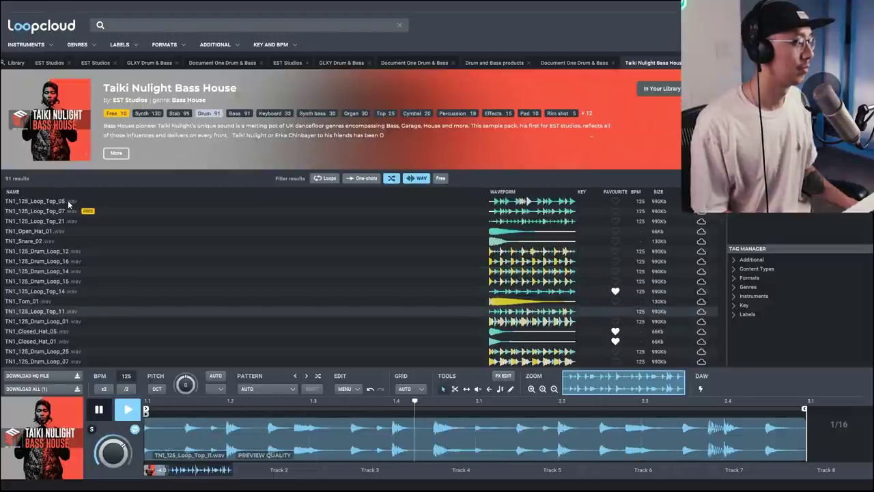
pyautogui.press('Down')
pyautogui.press('Down')
pyautogui.press('Down')
pyautogui.press('Down')
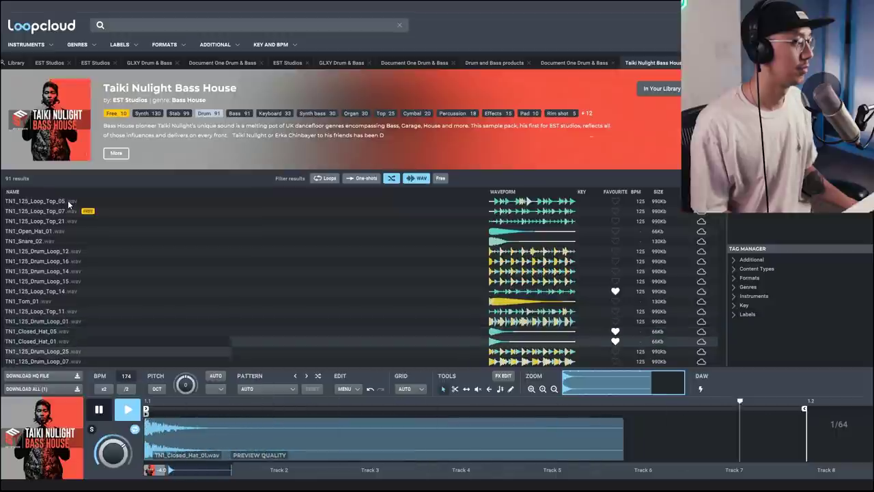
pyautogui.press('Down')
pyautogui.press('Down')
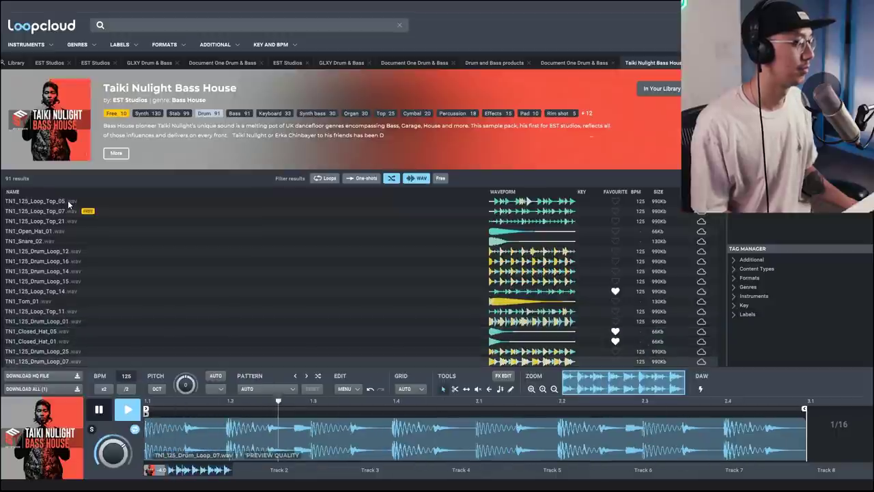
pyautogui.press('Down')
pyautogui.press('Down')
pyautogui.press('Down')
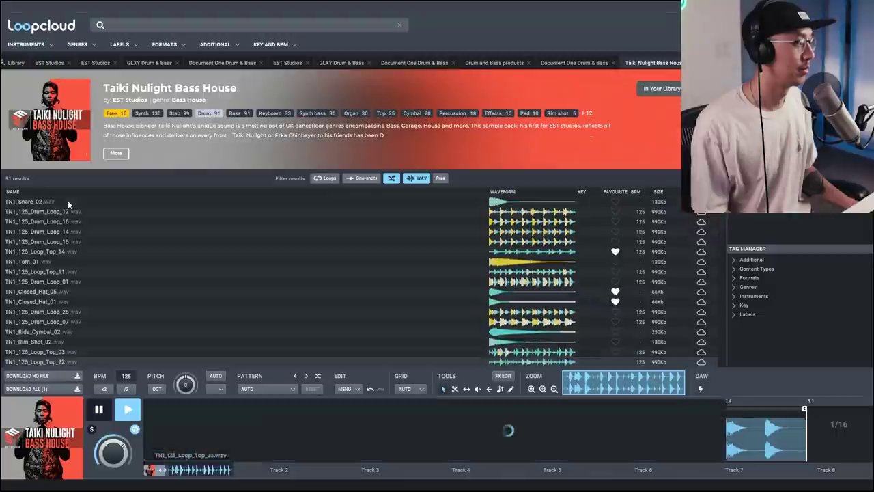
# - Pause the Loopcloud drum sample preview
pyautogui.press('space')
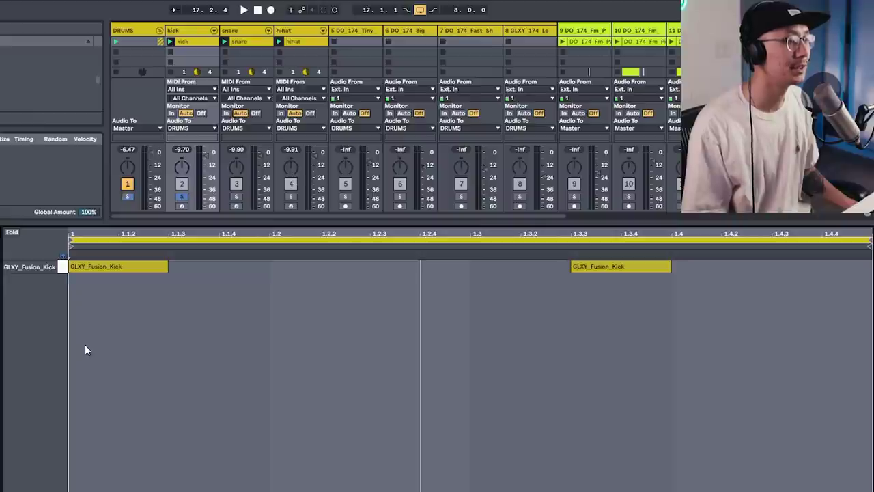
# - Play the drum pattern while stepping through the kick, snare and hi-hat clips
pyautogui.press('space')
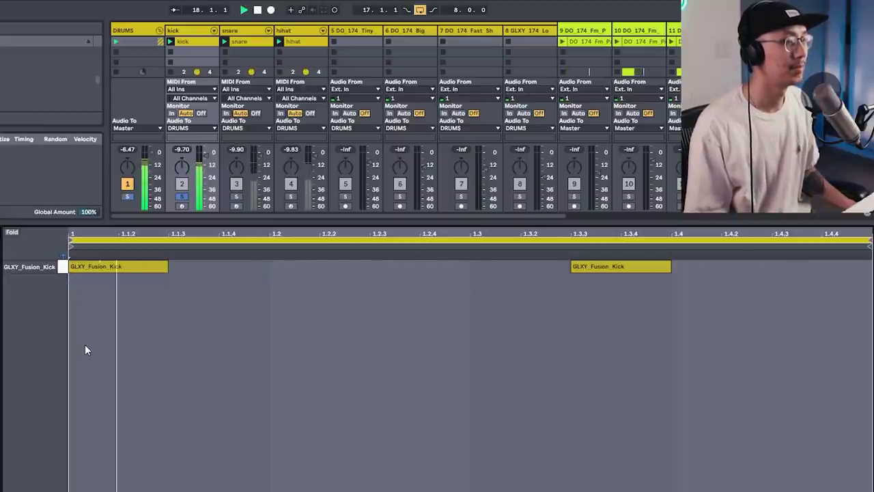
pyautogui.press('Right')
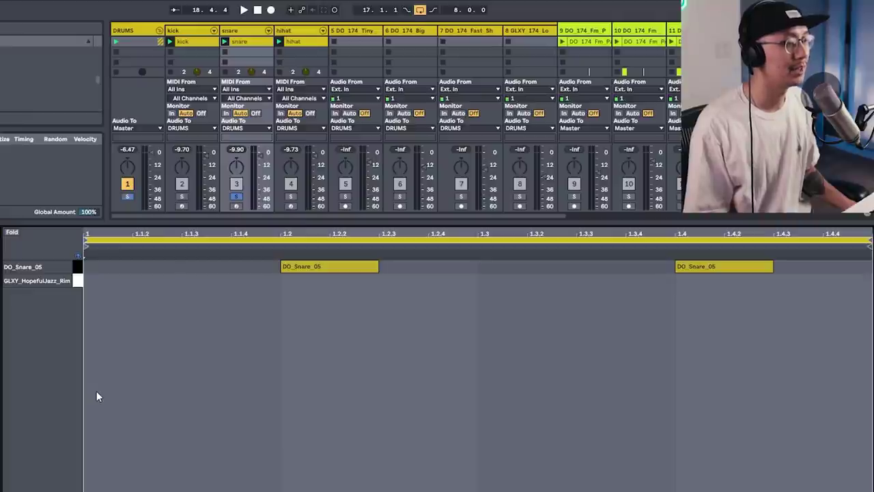
pyautogui.press('space')
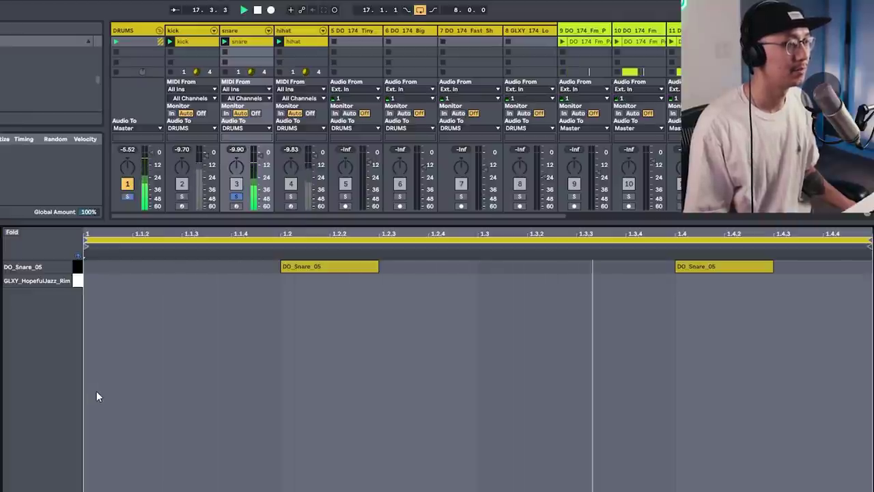
pyautogui.press('Right')
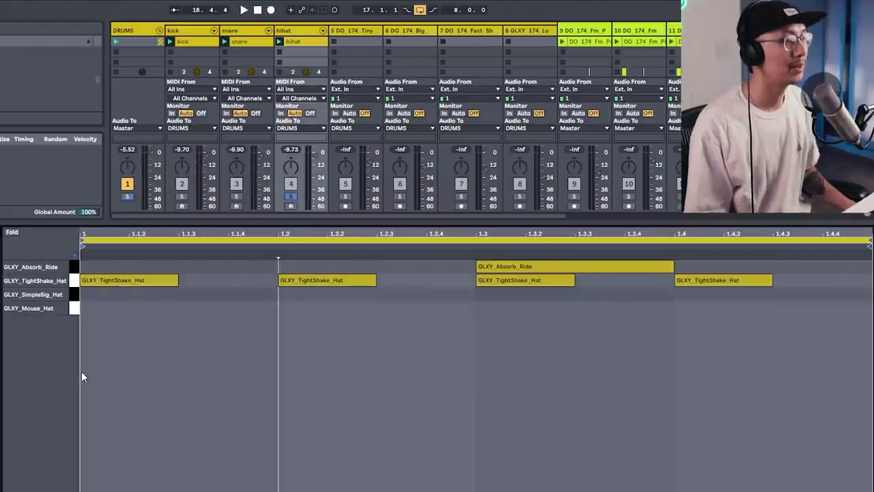
# - Check the GLXY_Absorb_Ride note, then take the hihat track out of solo
pyautogui.click(74, 285)
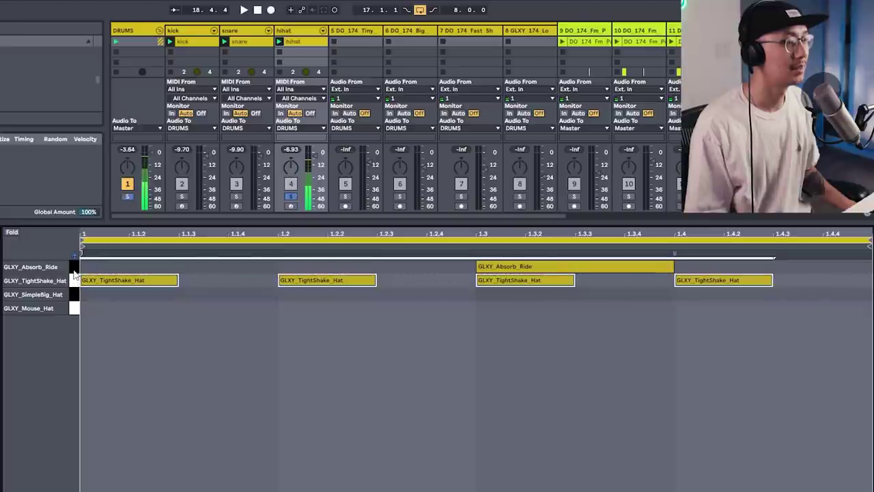
pyautogui.click(74, 267)
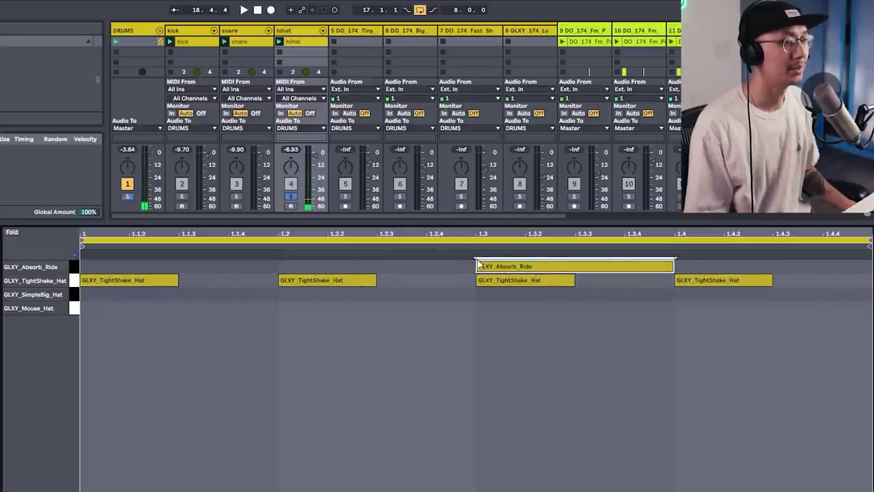
pyautogui.click(279, 471)
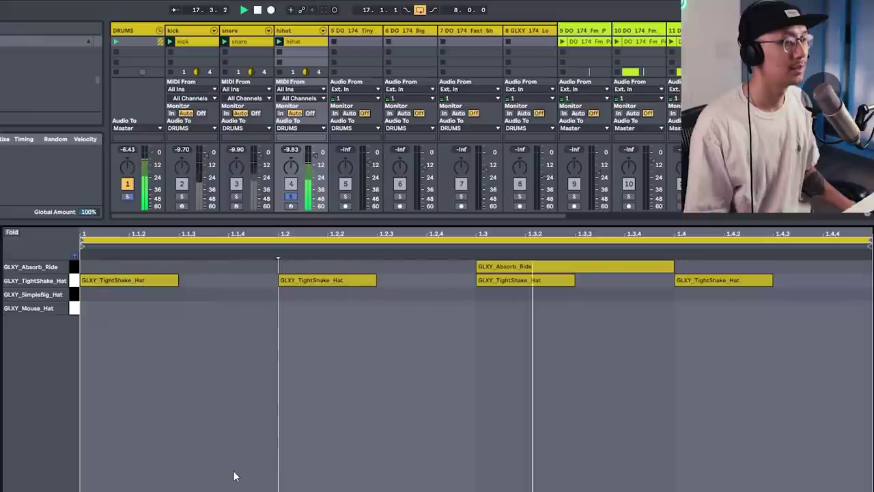
pyautogui.click(291, 196)
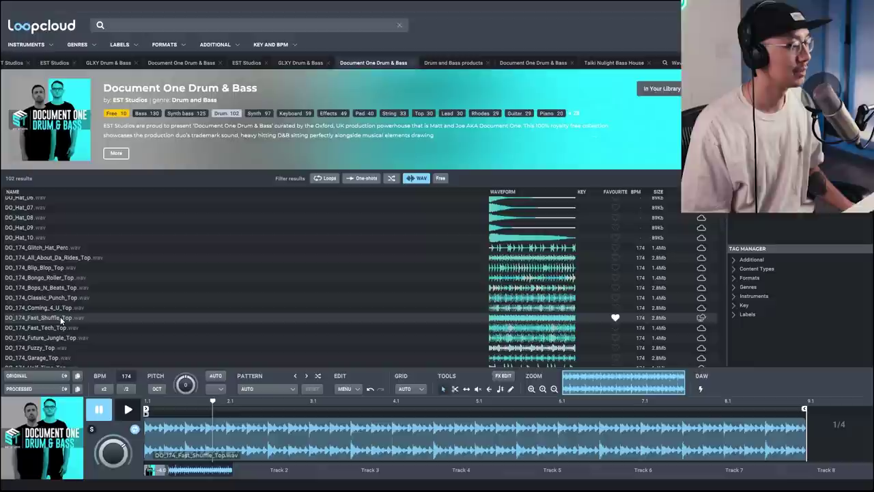
# - Layer DO_174_Tiny_Fast_Top on Track 2 with the Fast Shuffle top loop and audition both
pyautogui.click(61, 319)
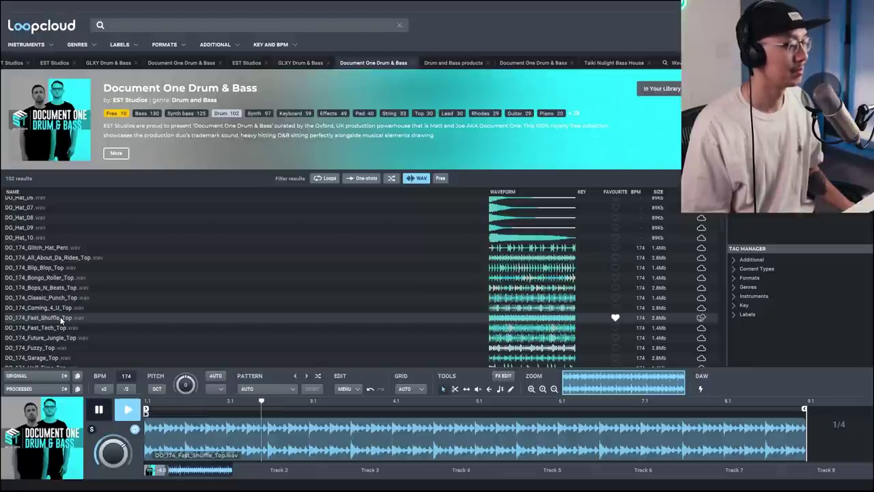
pyautogui.press('space')
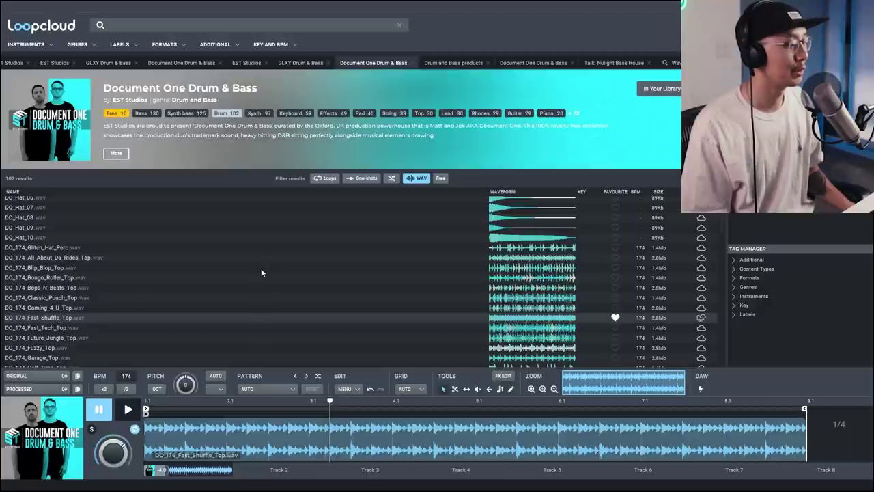
pyautogui.click(278, 471)
pyautogui.scroll(-10, 120, 291)
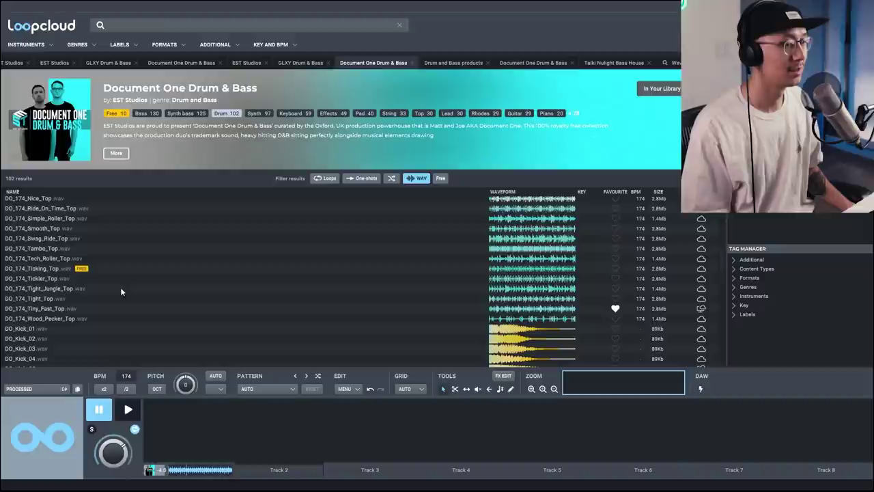
pyautogui.click(49, 308)
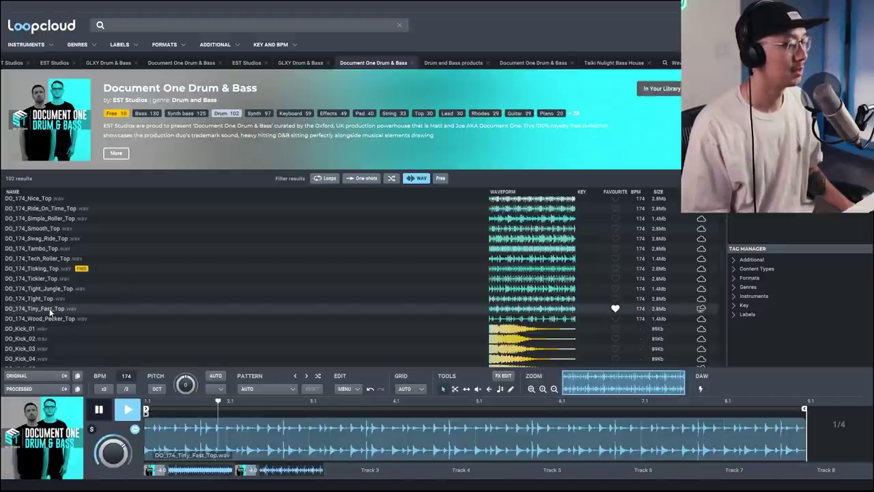
pyautogui.click(98, 409)
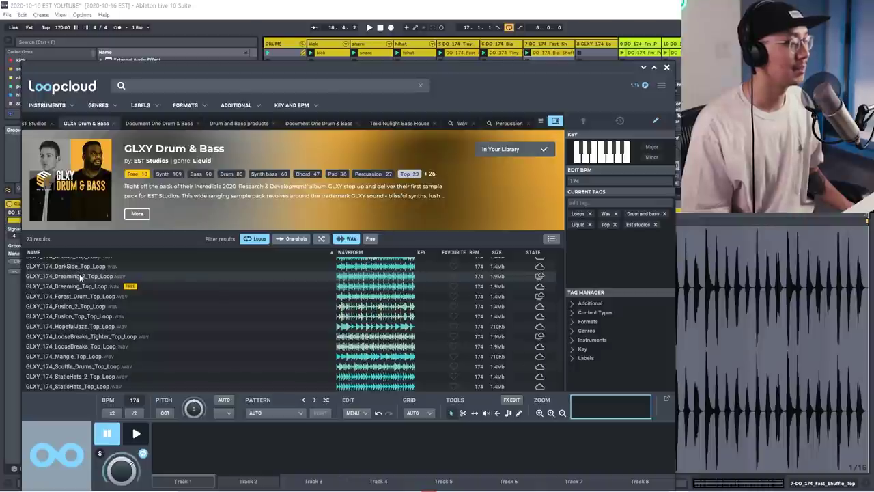
# - Preview GLXY_174_Dreaming_2_Top_Loop and toggle tracks 8, 7 and 6 to hear it
pyautogui.click(103, 279)
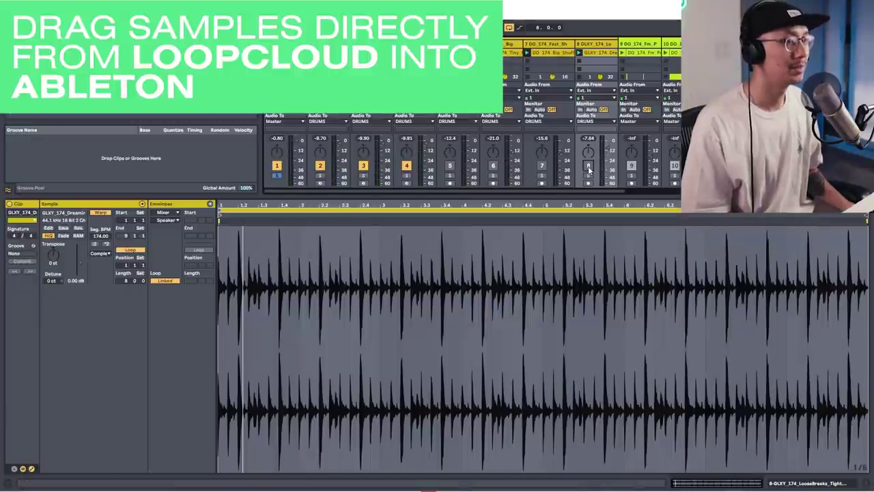
pyautogui.click(589, 166)
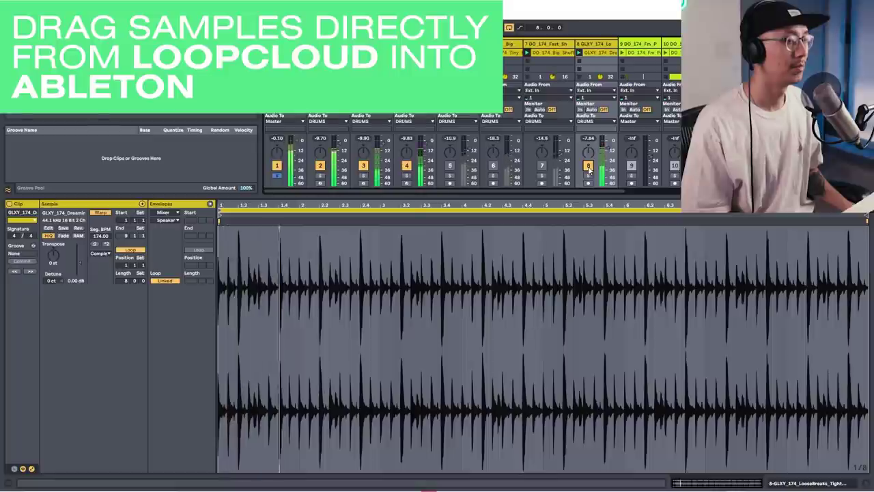
pyautogui.click(588, 167)
pyautogui.click(543, 167)
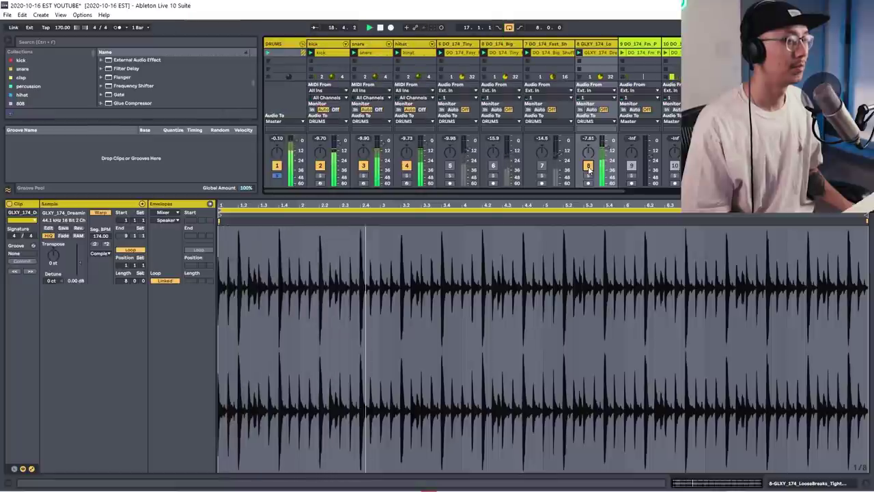
pyautogui.click(543, 167)
pyautogui.click(493, 166)
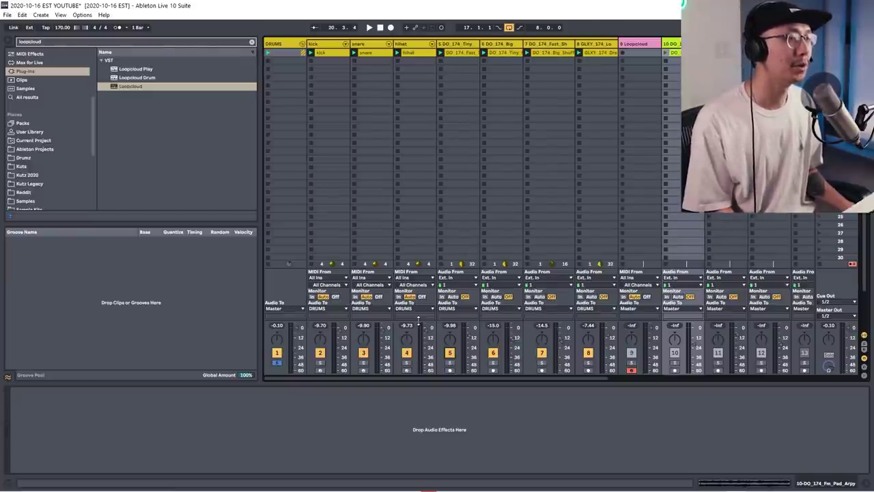
# - Switch to Arrangement view to see the 16-bar kick, snare, hihat and top loops
pyautogui.press('Tab')
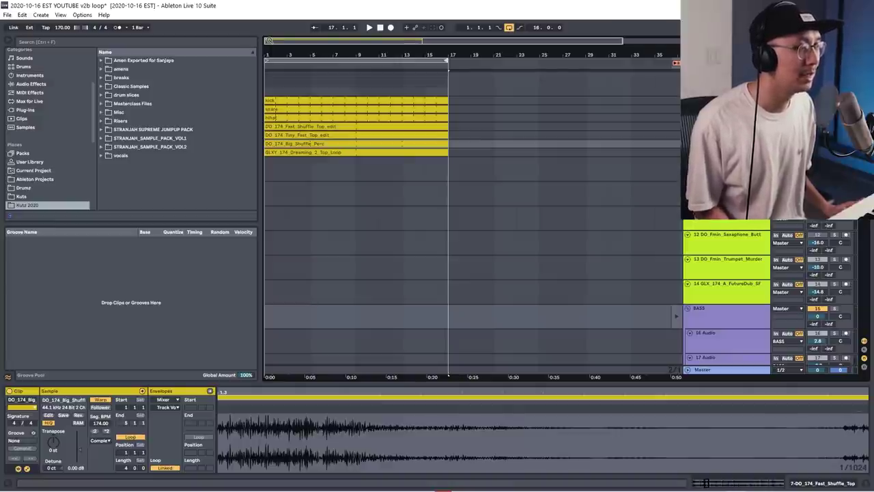
# - Zoom into bars 1–2 and colour the Big_Shuffle_Perc clips pink
pyautogui.press('z')
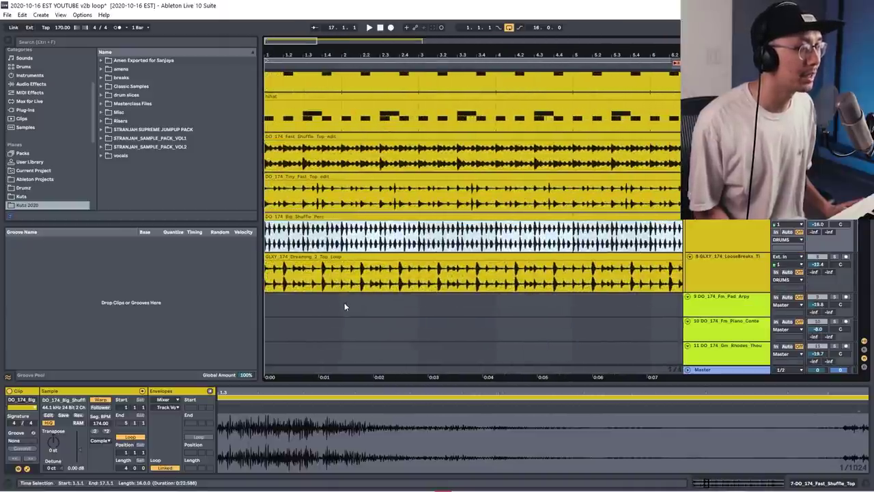
pyautogui.moveTo(344, 306); pyautogui.dragTo(266, 75)
pyautogui.press('z')
pyautogui.click(339, 217)
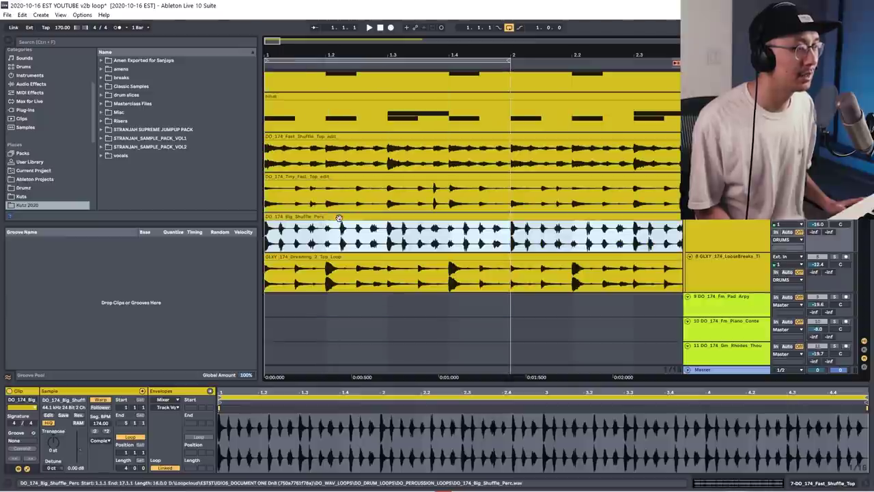
pyautogui.rightClick(340, 219)
pyautogui.click(445, 434)
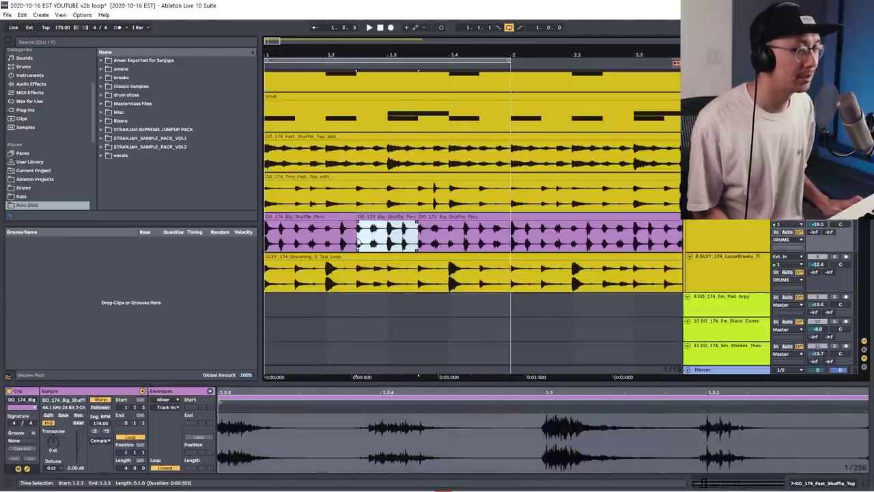
pyautogui.rightClick(393, 217)
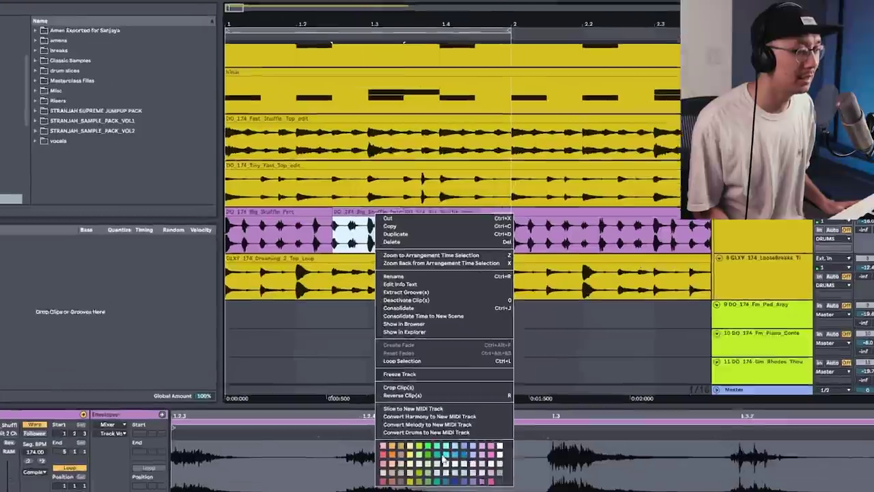
pyautogui.click(410, 230)
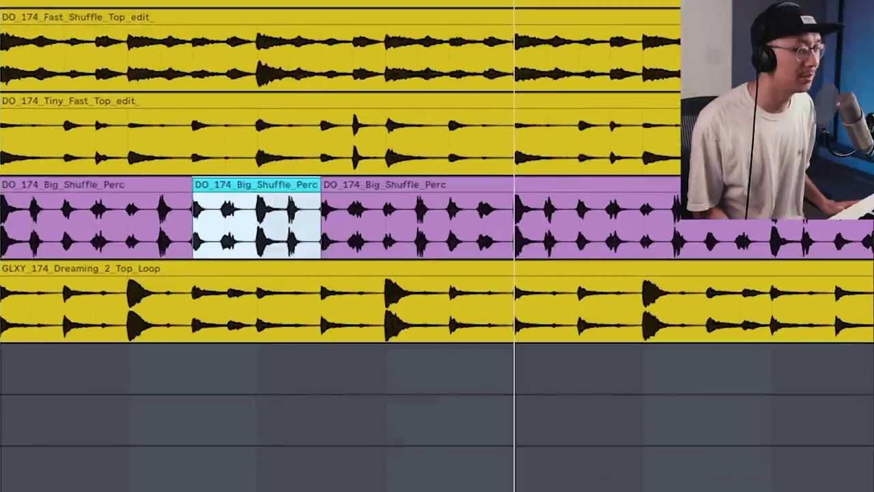
# - Shift a short Big_Shuffle_Perc section earlier and extend the cyan slice's start
pyautogui.click(259, 220)
pyautogui.press('space')
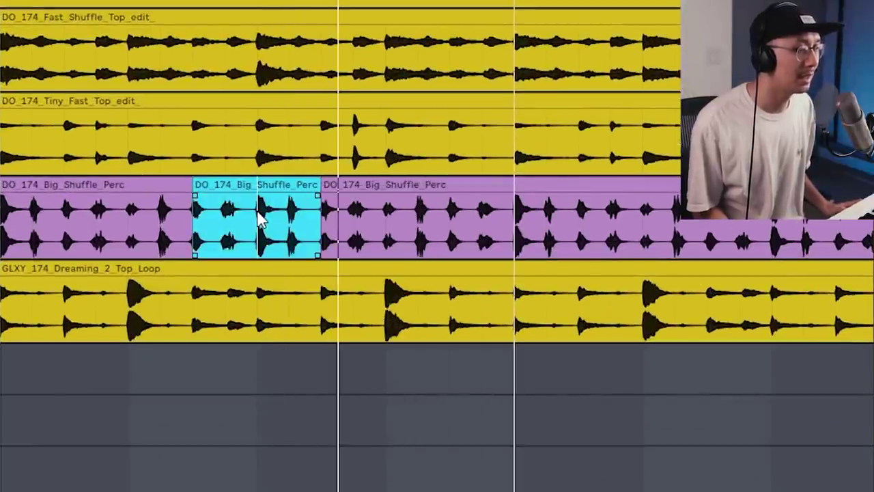
pyautogui.moveTo(259, 221); pyautogui.dragTo(228, 224)
pyautogui.moveTo(261, 186); pyautogui.dragTo(233, 188)
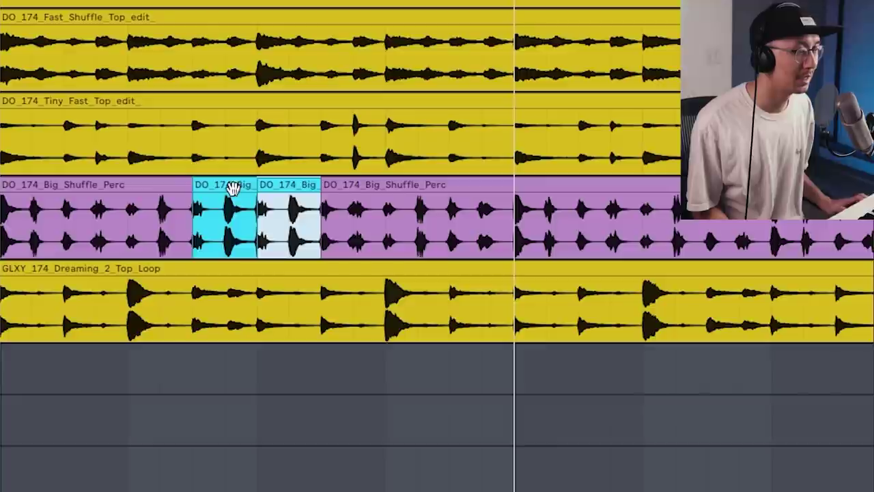
pyautogui.press('+')
pyautogui.press('+')
pyautogui.press('+')
pyautogui.press('+')
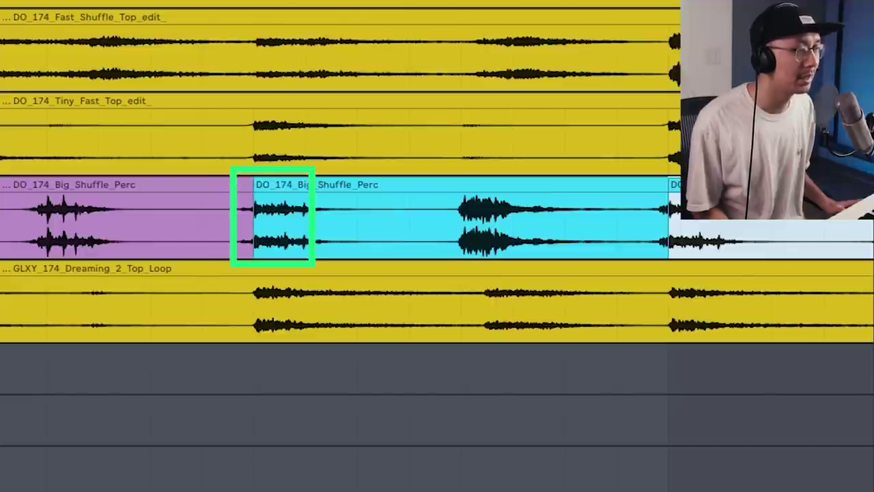
pyautogui.press('+')
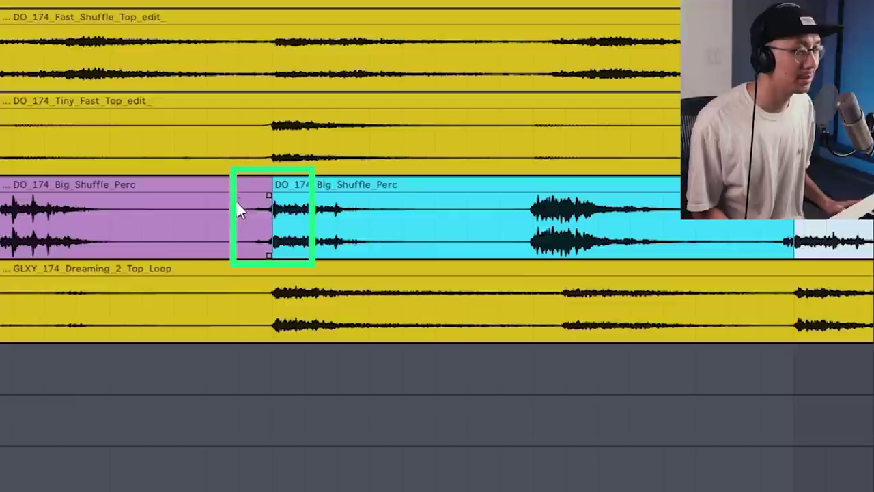
pyautogui.click(281, 187)
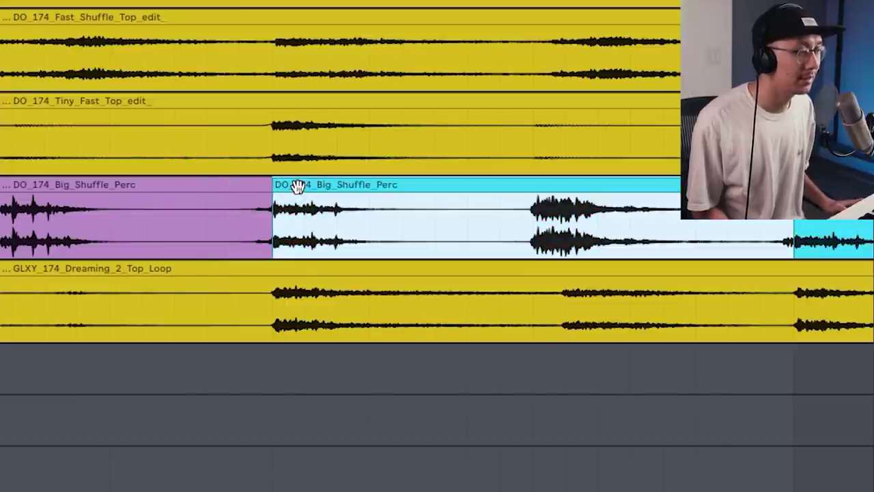
pyautogui.moveTo(278, 185); pyautogui.dragTo(202, 188)
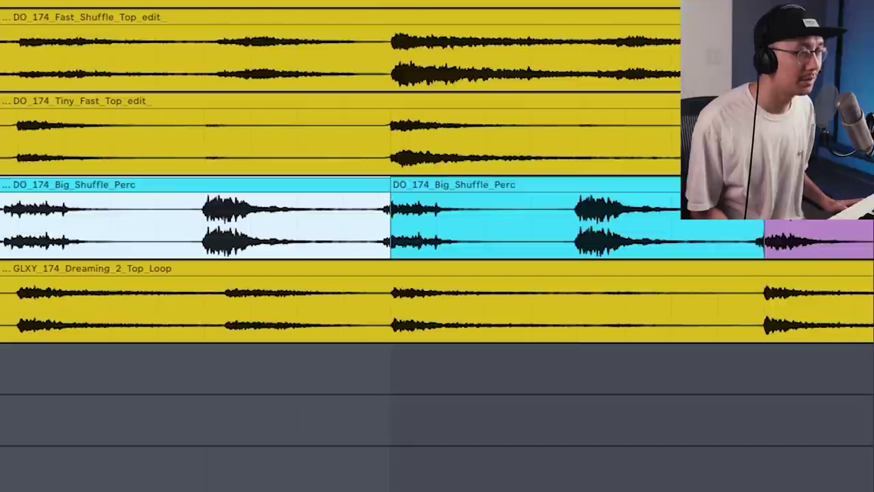
# - Move the right slice earlier, trim the fourth slice and close the gap before the purple slice
pyautogui.moveTo(405, 183); pyautogui.dragTo(367, 183)
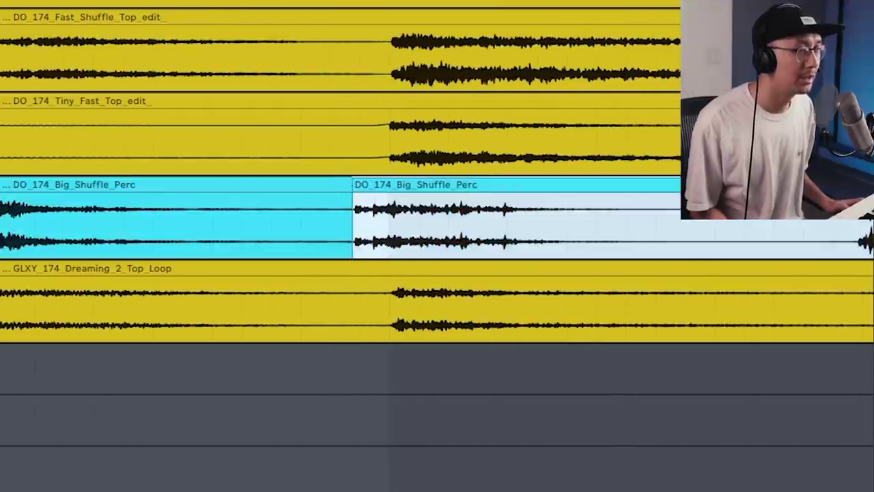
pyautogui.press('space')
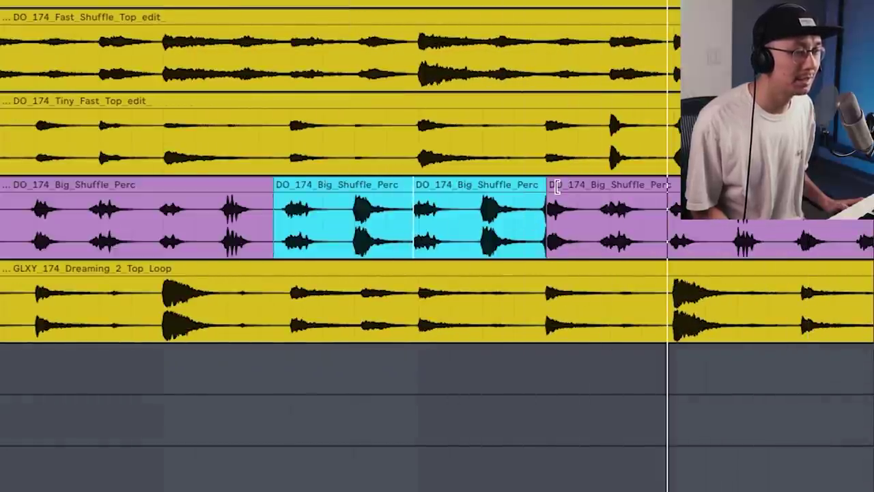
pyautogui.moveTo(557, 188); pyautogui.dragTo(580, 195)
pyautogui.press('+')
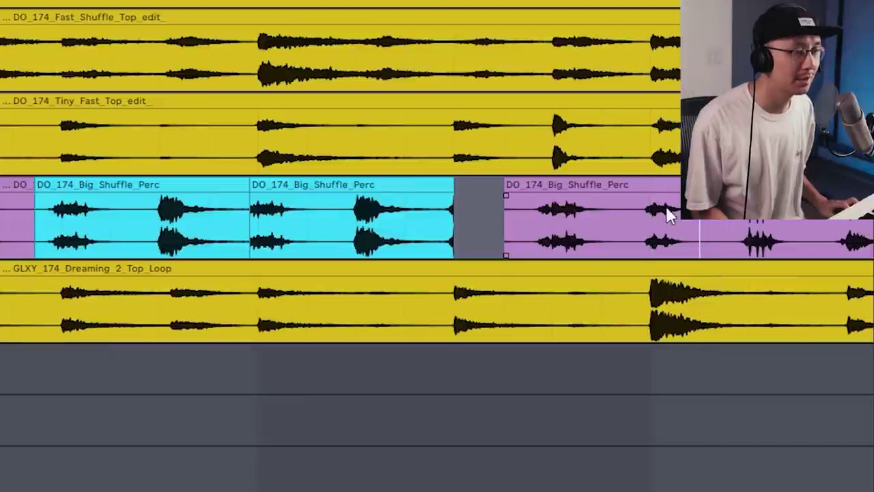
pyautogui.moveTo(504, 205); pyautogui.dragTo(455, 209)
pyautogui.press('+')
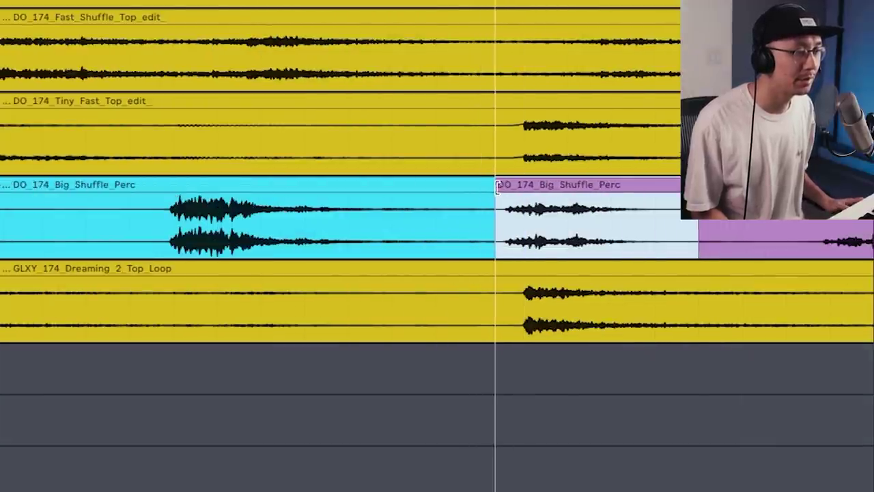
pyautogui.press('+')
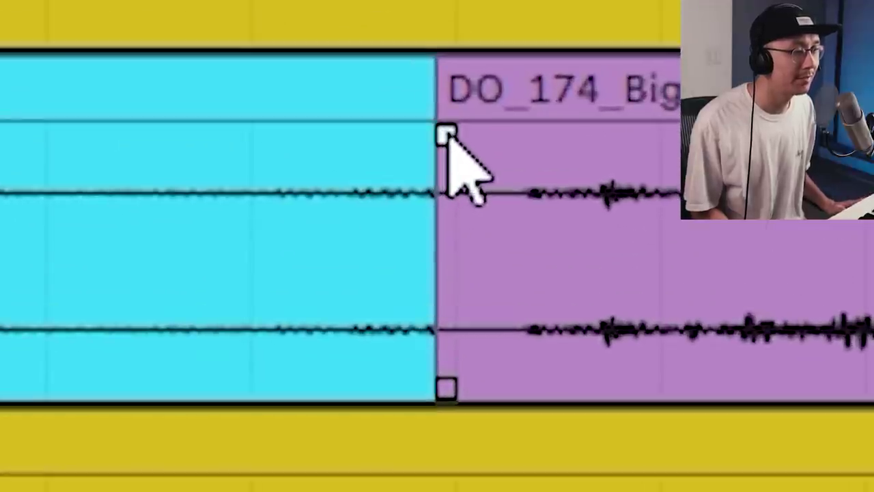
# - Add a lengthened crossfade across the slice boundary and select the Big_Shuffle_Perc pieces
pyautogui.moveTo(447, 134); pyautogui.dragTo(322, 136)
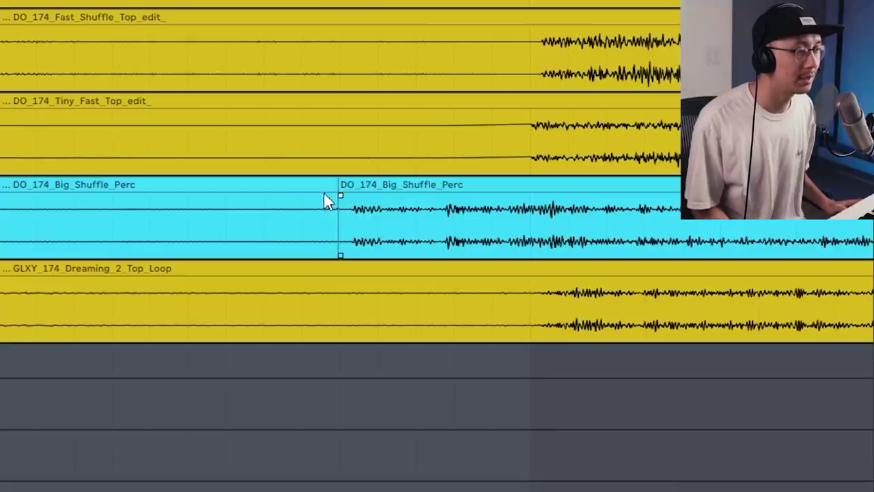
pyautogui.moveTo(325, 194); pyautogui.dragTo(315, 194)
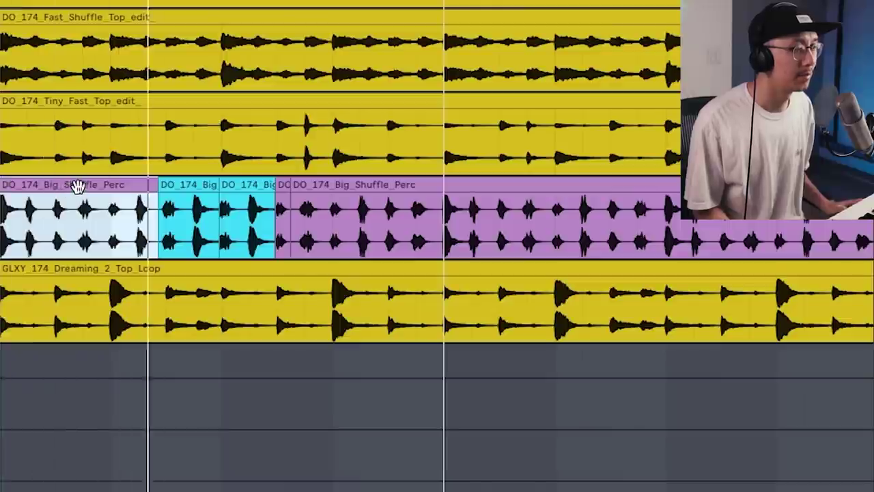
pyautogui.moveTo(83, 219); pyautogui.dragTo(138, 218)
pyautogui.scroll(3, 264, 209)
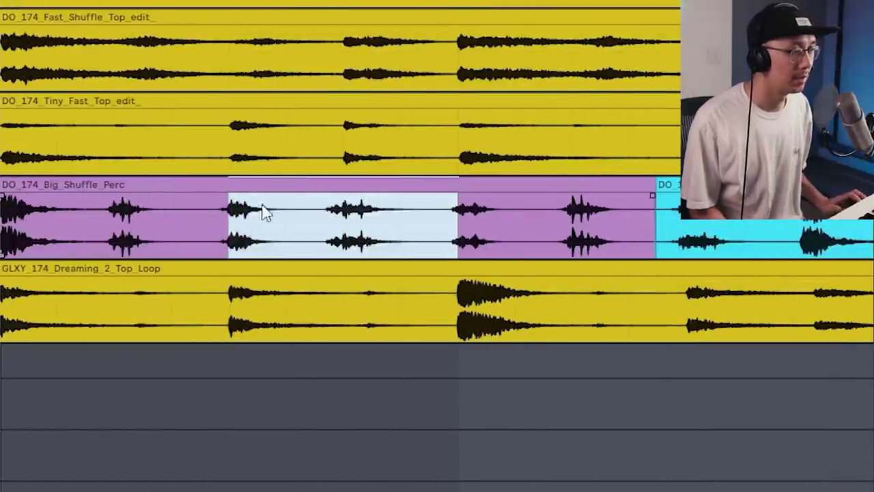
pyautogui.scroll(-3, 32, 186)
# - Consolidate the selected percussion pieces into one clip and select the merged clip
pyautogui.rightClick(31, 185)
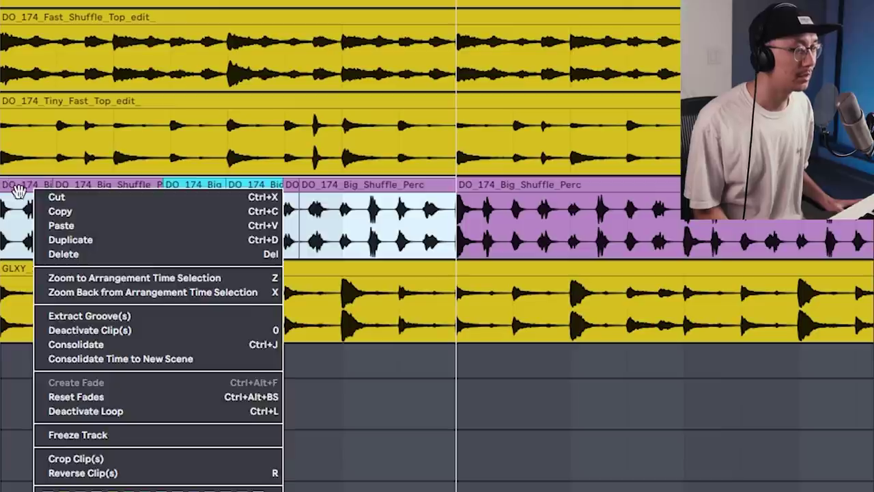
pyautogui.click(97, 344)
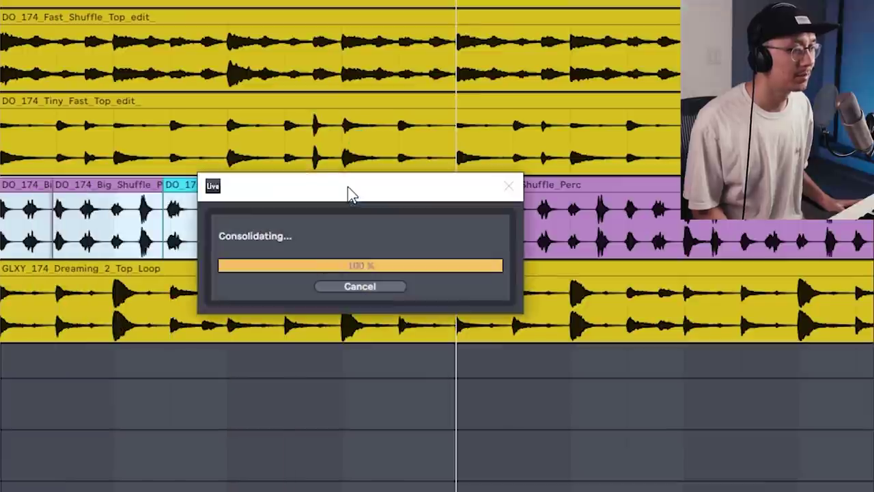
pyautogui.rightClick(351, 190)
pyautogui.click(241, 432)
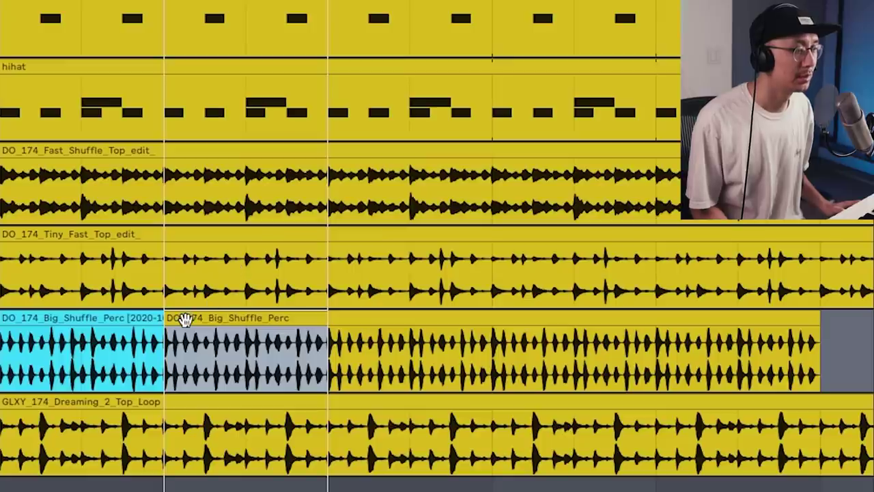
pyautogui.click(185, 318)
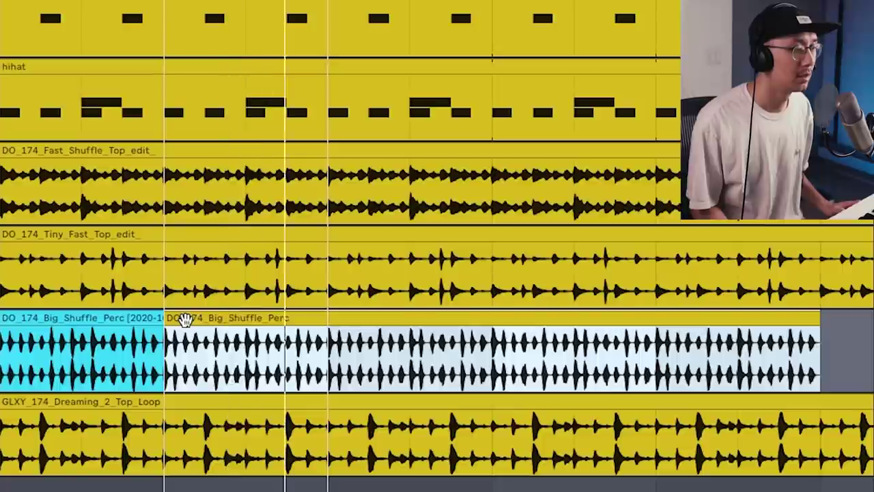
pyautogui.click(112, 389)
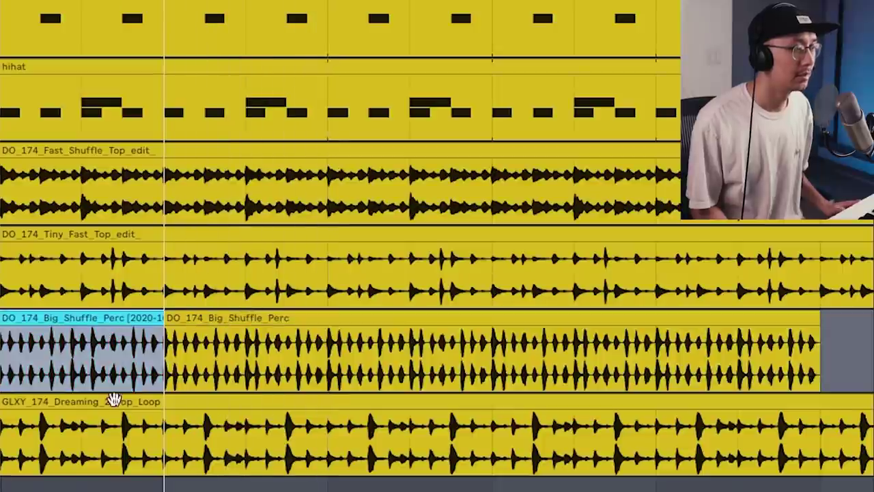
pyautogui.click(30, 310)
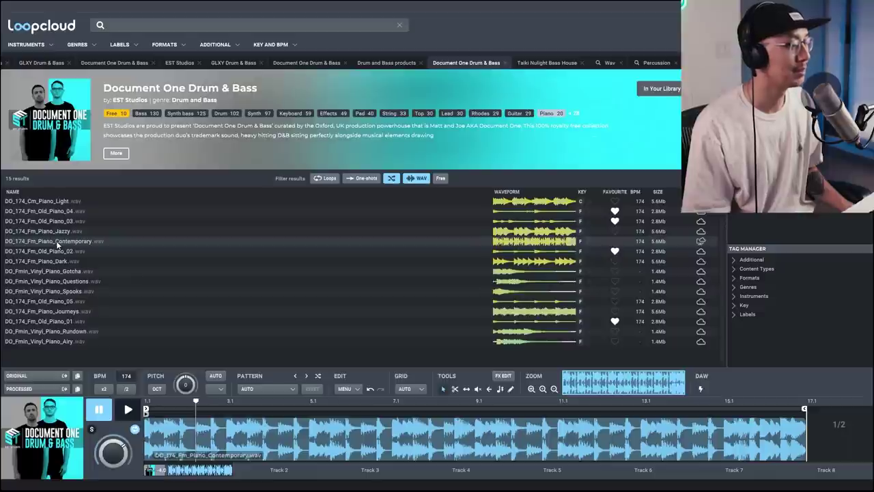
# - Turn on AUTO pitch so the piano loop preview transposes to the project key, and replay it
pyautogui.press('space')
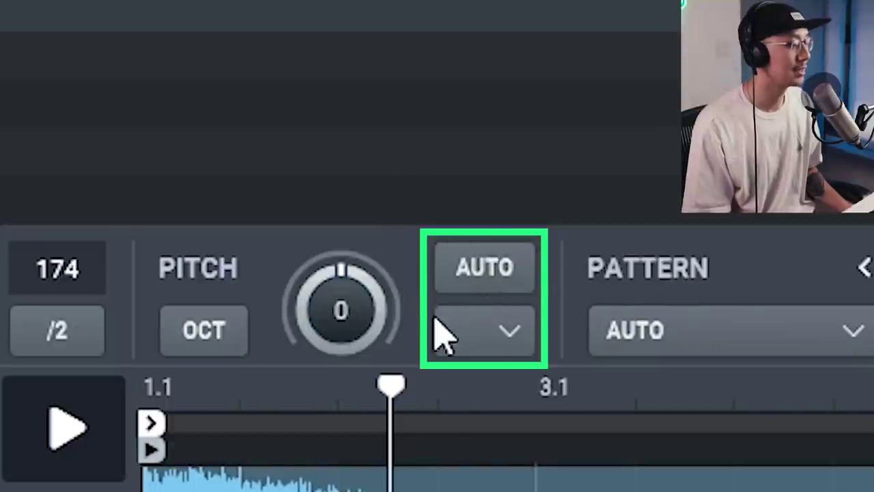
pyautogui.click(492, 280)
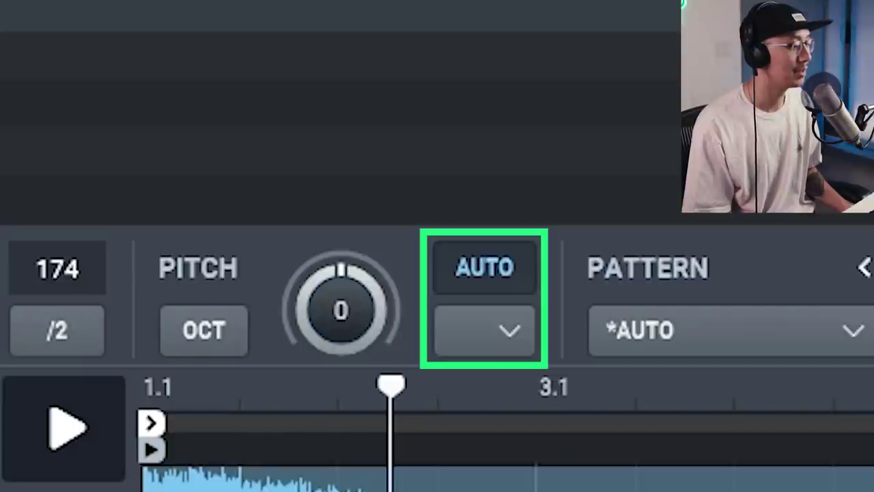
pyautogui.press('space')
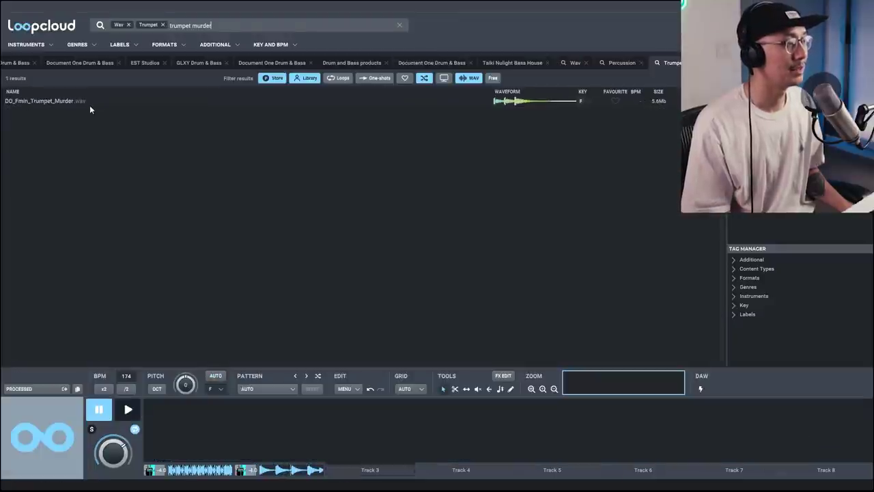
# - Audition the DO_Fmin_Trumpet_Murder sample, pausing and replaying its preview before stopping it
pyautogui.click(50, 101)
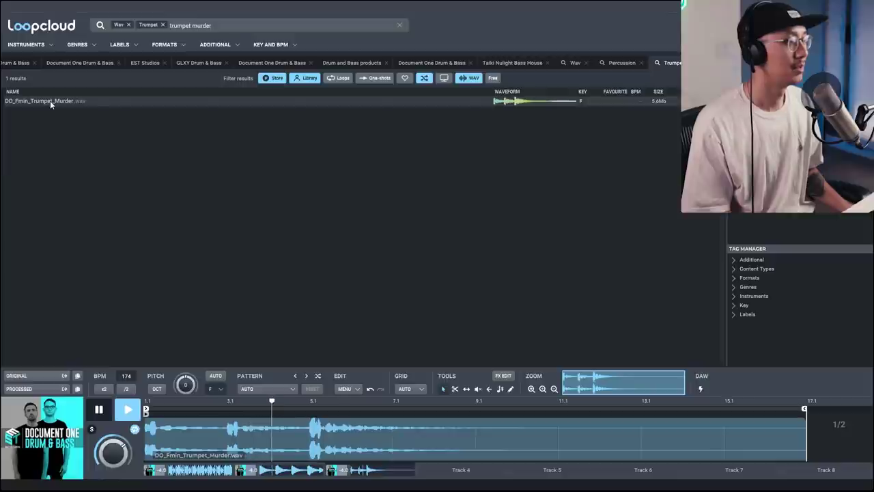
pyautogui.press('space')
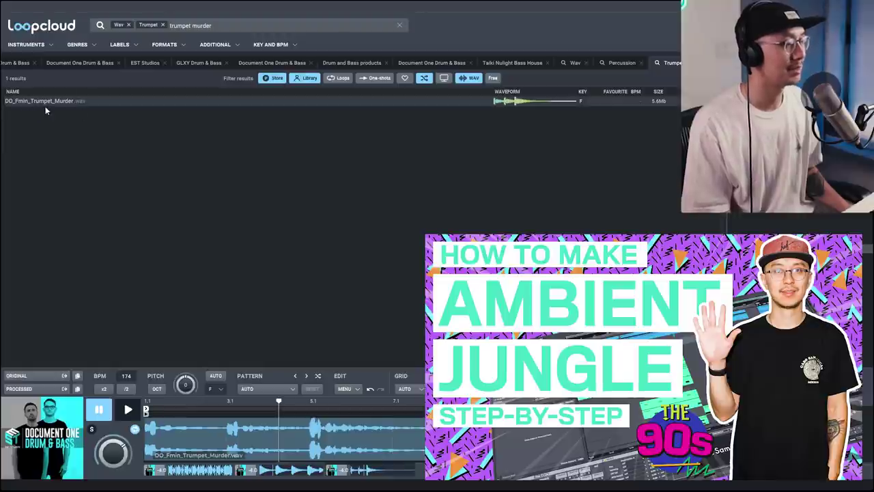
pyautogui.press('space')
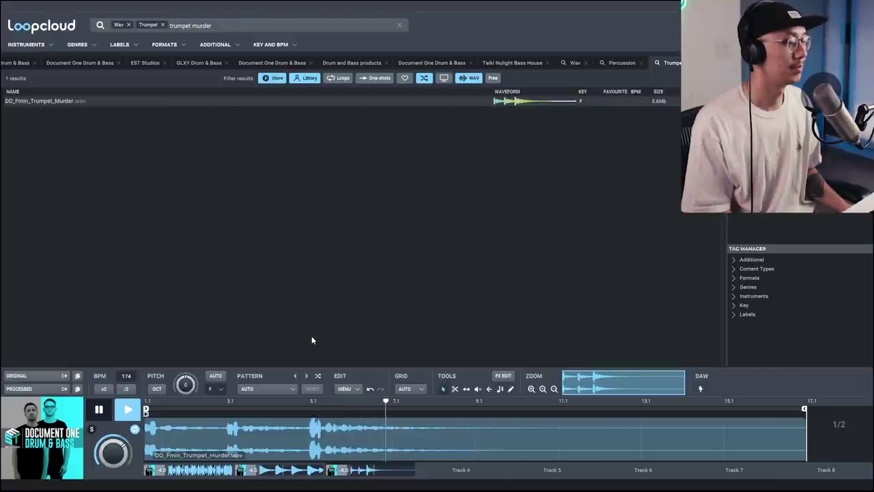
pyautogui.press('space')
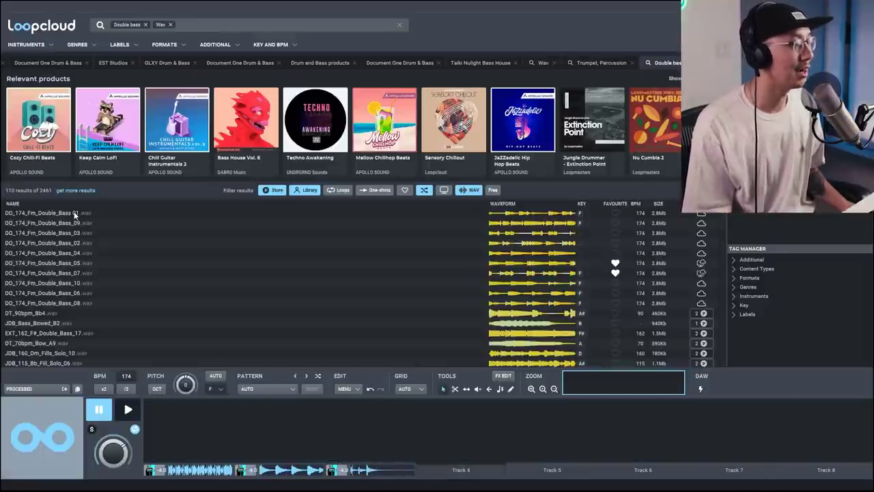
# - Preview the DO_174_Fm_Double_Bass loops 09, 03, 02, 04 and 07 in turn
pyautogui.click(66, 222)
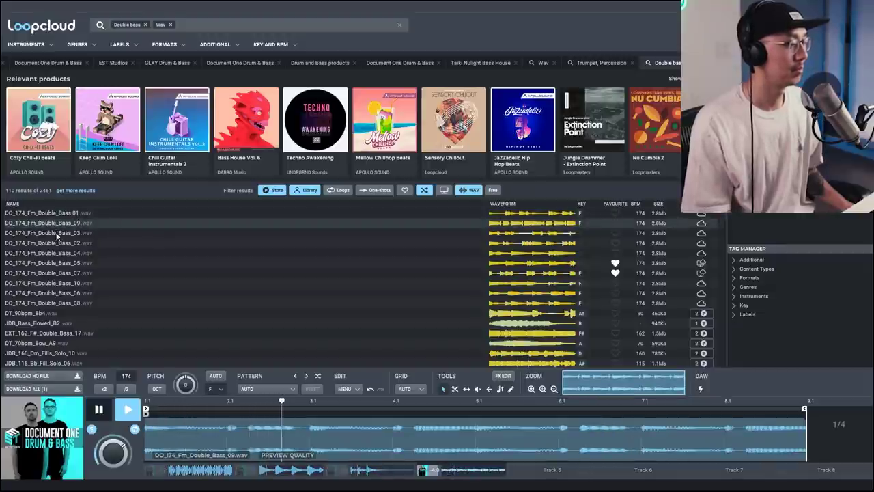
pyautogui.click(57, 235)
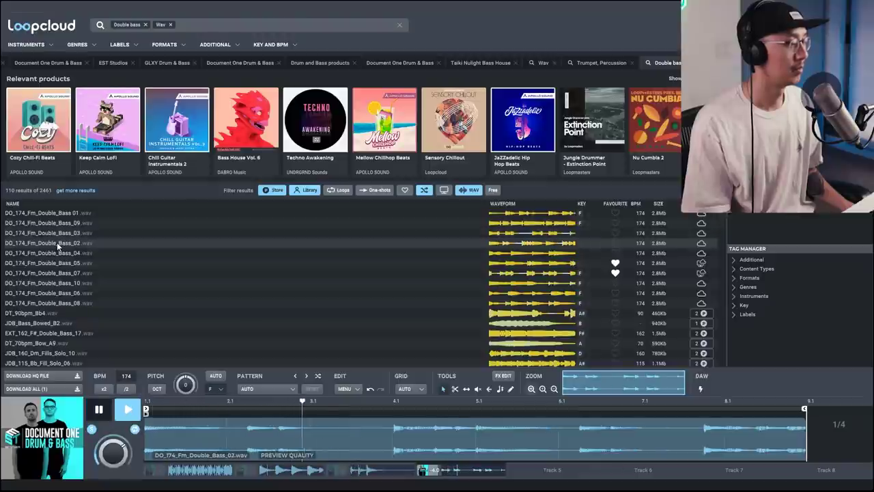
pyautogui.click(56, 241)
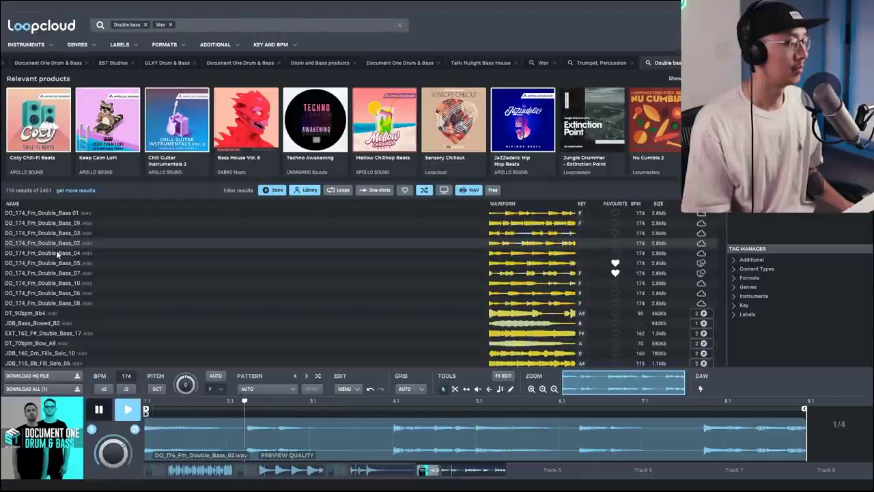
pyautogui.click(57, 251)
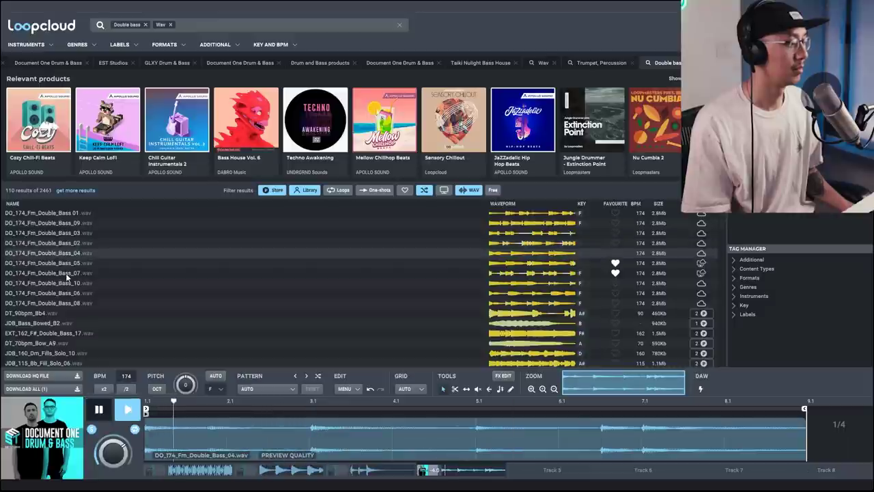
pyautogui.click(67, 274)
# - Replay, pause and restart the DO_174_Fm_Double_Bass_07 preview to settle on it
pyautogui.click(67, 277)
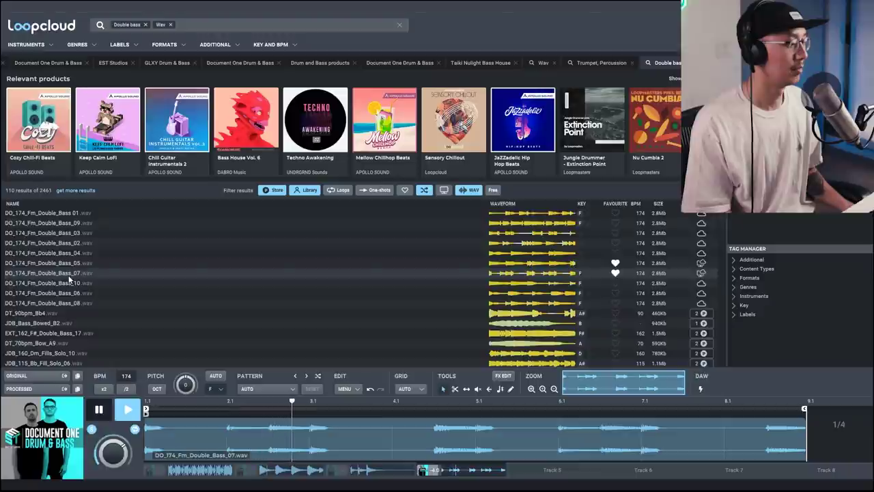
pyautogui.press('space')
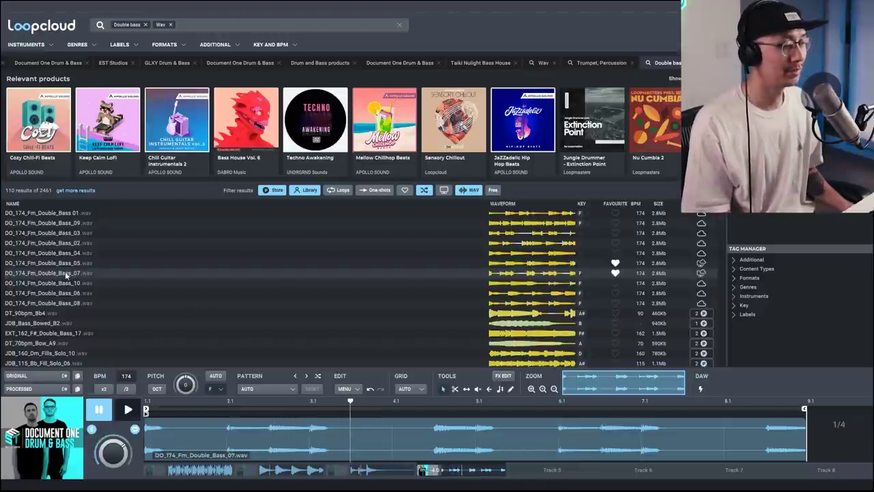
pyautogui.press('space')
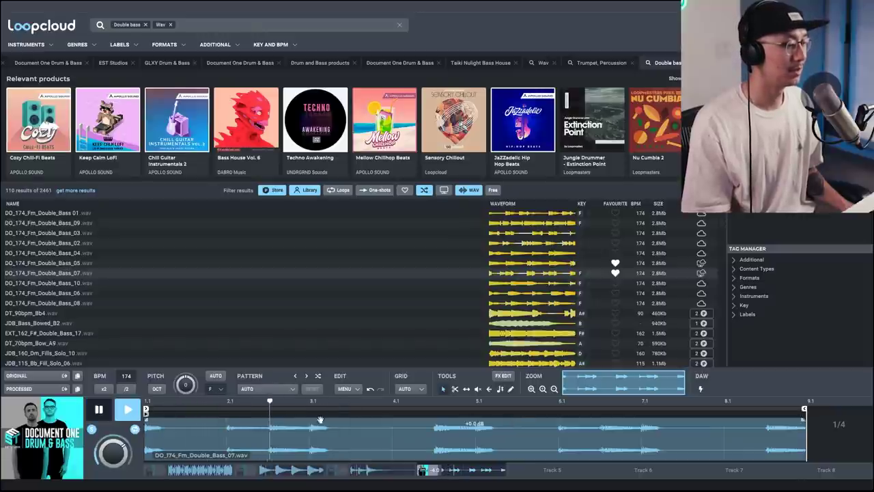
pyautogui.press('space')
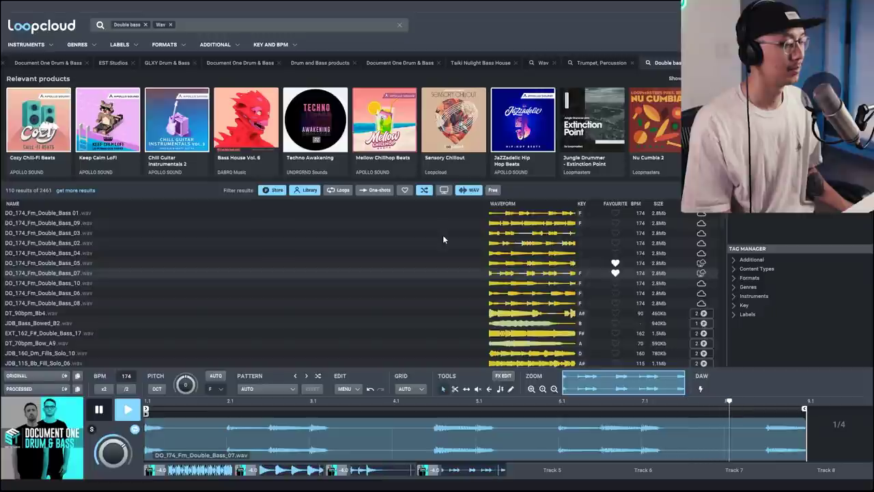
pyautogui.press('space')
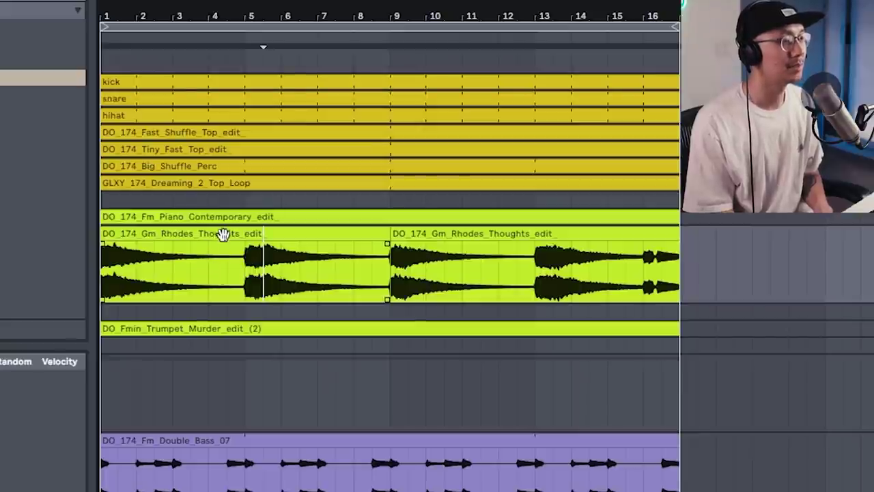
# - Delete bars 5–9 and bar 13 onward from the Rhodes Thoughts clip
pyautogui.moveTo(241, 258); pyautogui.dragTo(384, 262)
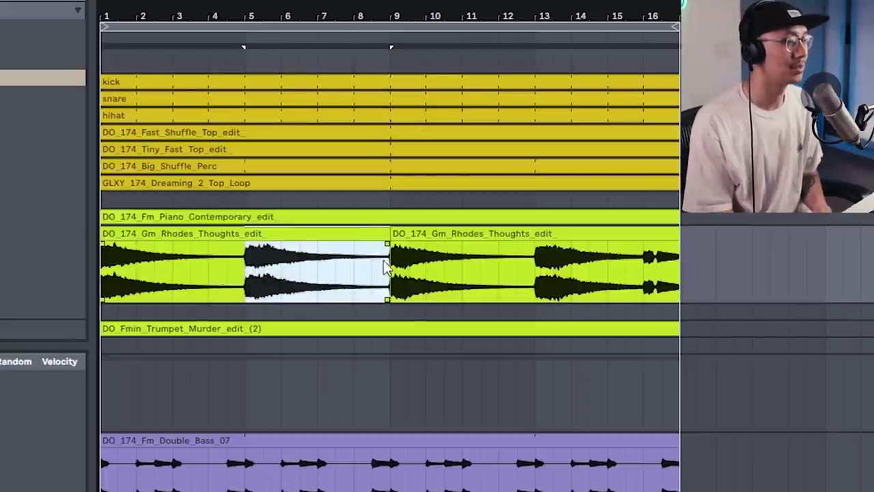
pyautogui.press('Delete')
pyautogui.moveTo(536, 263); pyautogui.dragTo(684, 270)
pyautogui.press('Delete')
# - Duplicate the opening four-bar Rhodes clip into the gap and play from bar 1
pyautogui.click(200, 235)
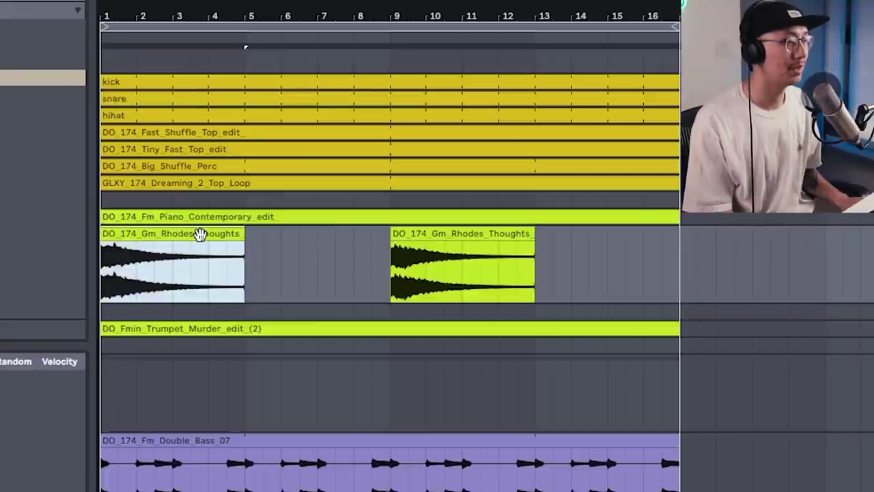
pyautogui.hotkey('ctrl', 'd')
pyautogui.hotkey('ctrl', 'd')
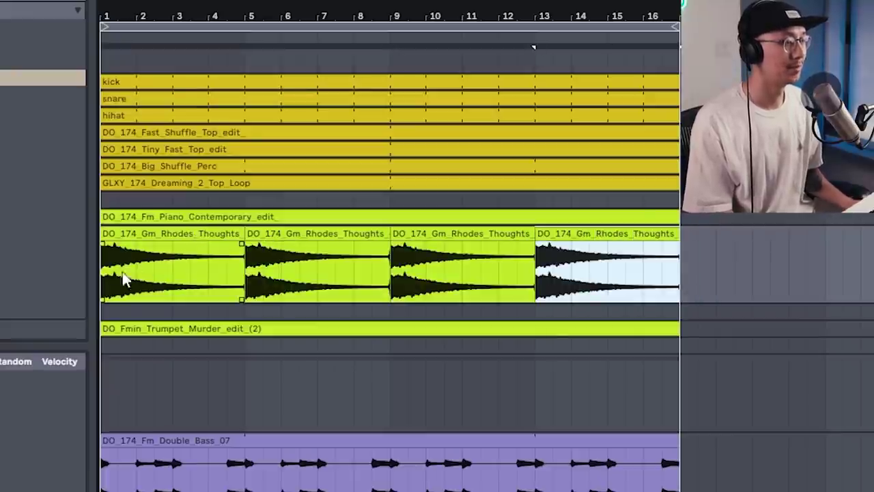
pyautogui.click(107, 287)
pyautogui.press('space')
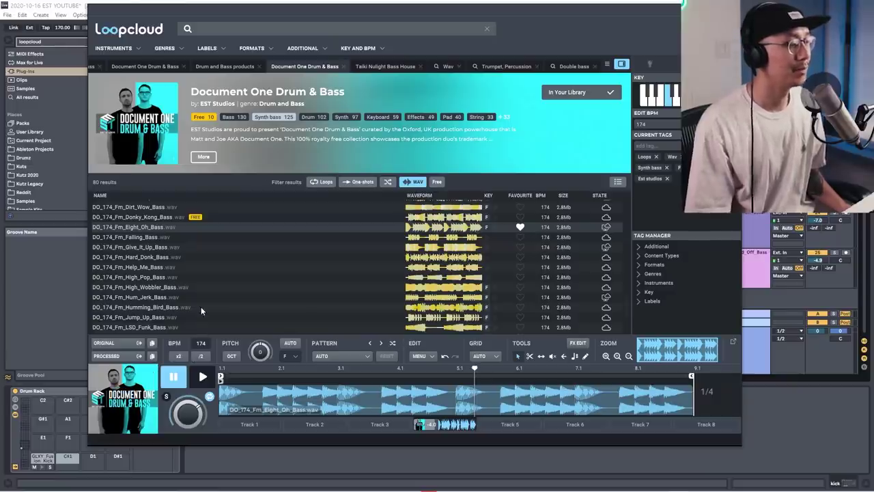
# - Preview the DO_174_Fm_Eight_Oh_Bass loop in the Loopcloud player
pyautogui.click(203, 377)
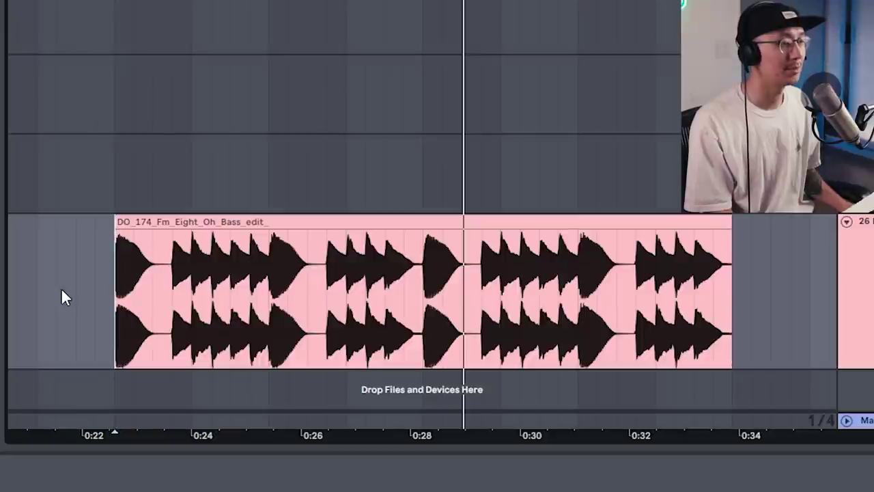
# - Trim the Eight Oh bass clip to its first note and bend its pitch down to -1 semitone
pyautogui.click(173, 285)
pyautogui.moveTo(175, 285); pyautogui.dragTo(731, 274)
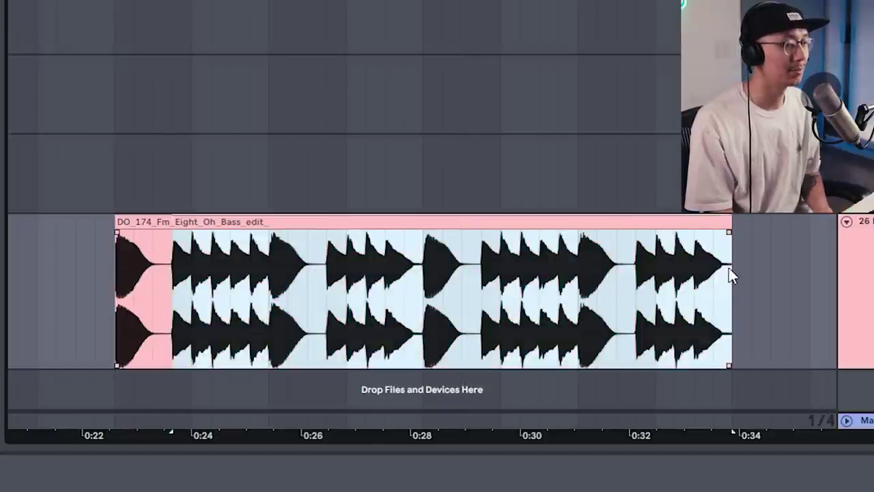
pyautogui.press('Delete')
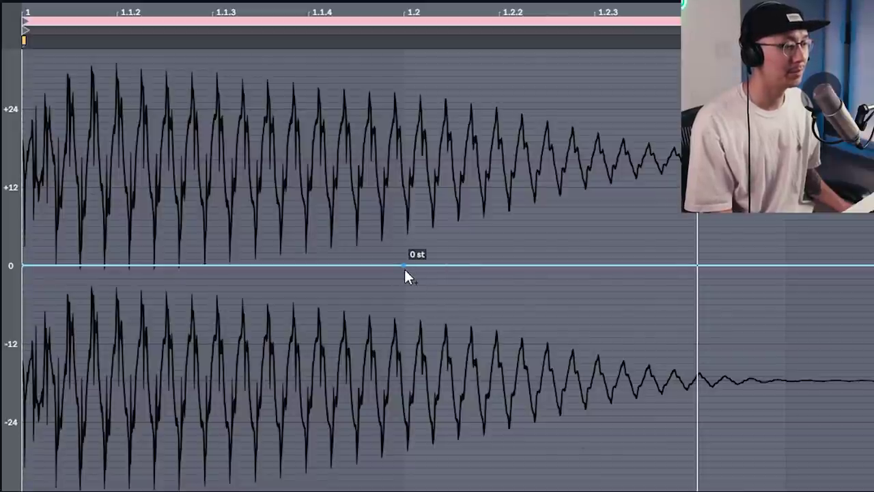
pyautogui.moveTo(404, 267); pyautogui.dragTo(404, 275)
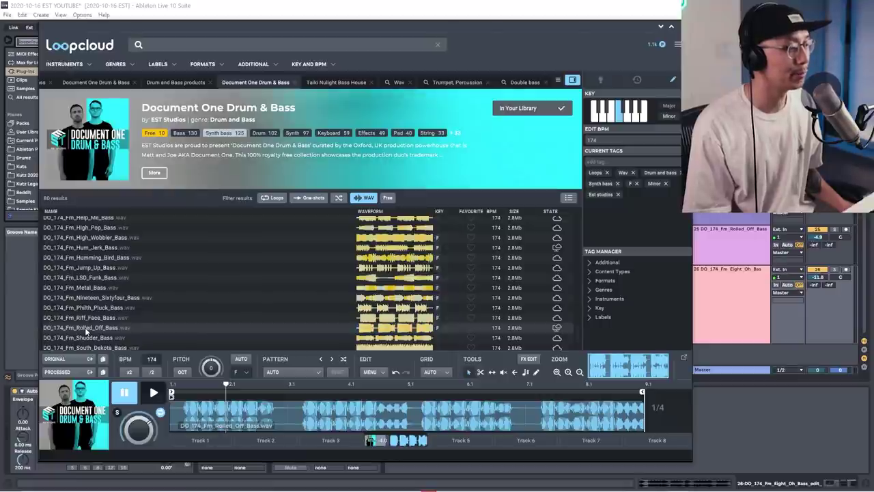
# - Replay the Rolled_Off_Bass preview from its start, then select that clip in the arrangement
pyautogui.click(85, 328)
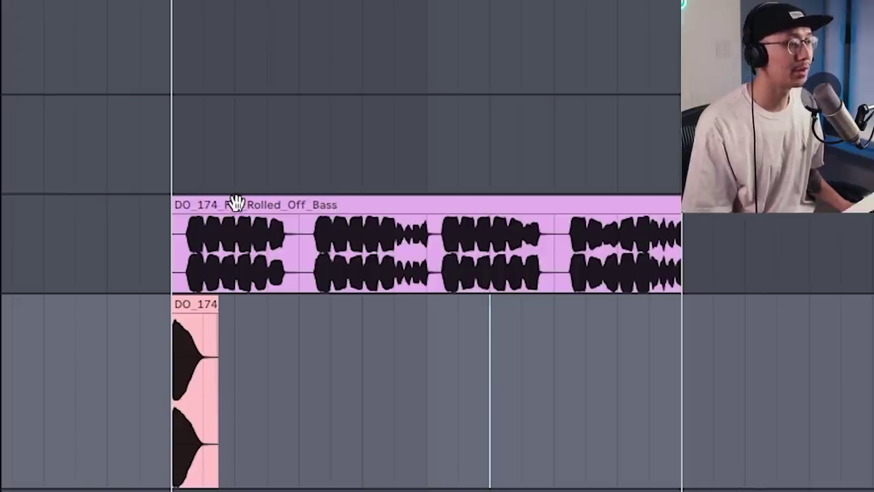
pyautogui.click(236, 203)
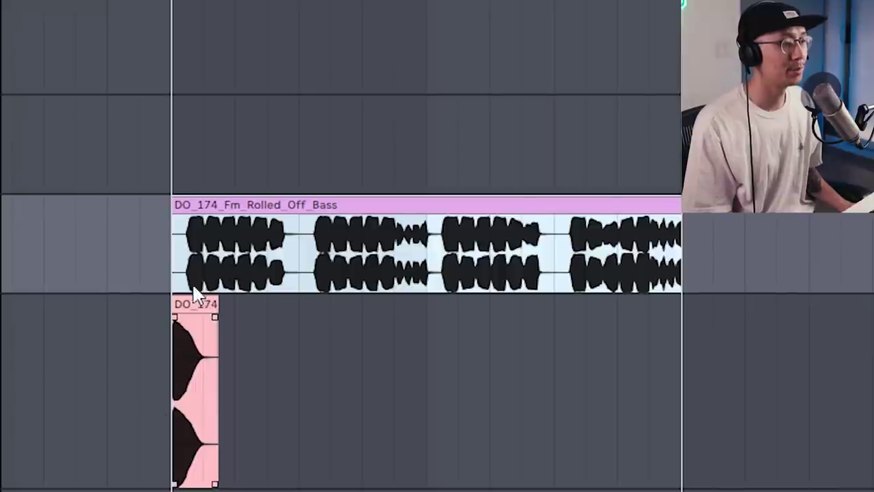
# - Duplicate the short Eight_Oh_Bass hit two bars later and play it back
pyautogui.click(188, 303)
pyautogui.hotkey('ctrl', 'd')
pyautogui.press('space')
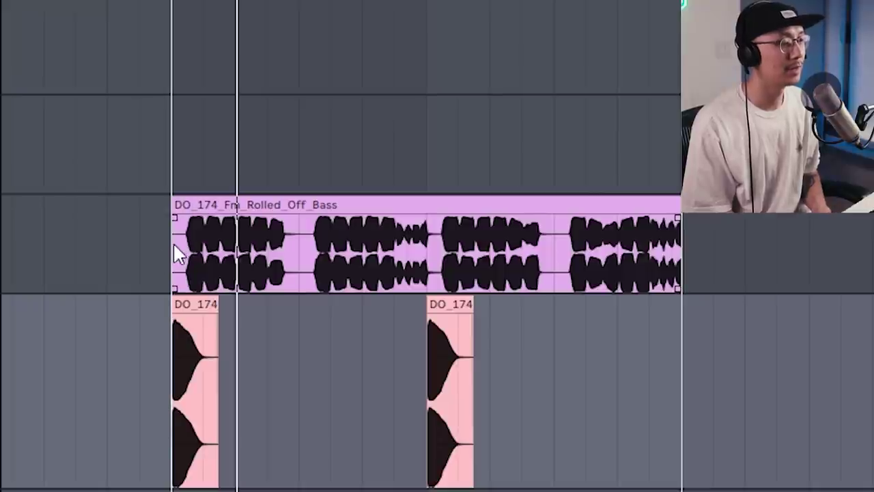
# - Cut the Rolled_Off_Bass clip's opening and a short mid-clip gap, then play the edits
pyautogui.moveTo(173, 245); pyautogui.dragTo(200, 252)
pyautogui.press('Delete')
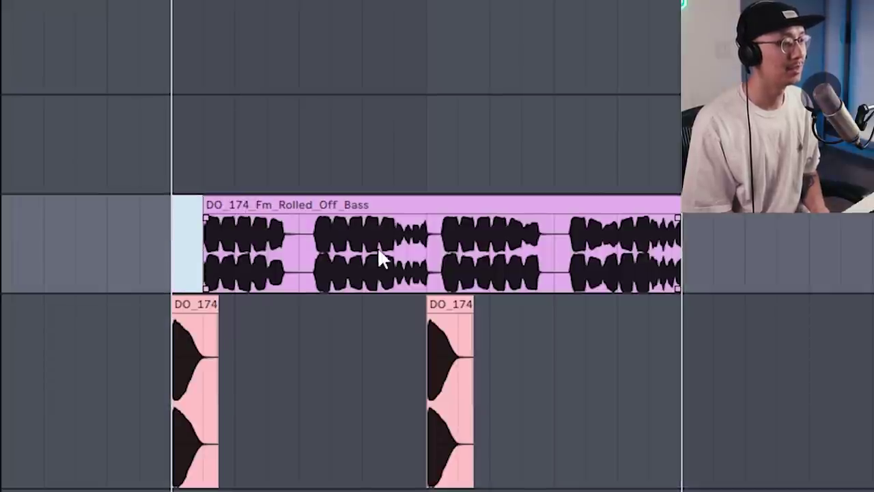
pyautogui.moveTo(432, 254); pyautogui.dragTo(455, 255)
pyautogui.press('Delete')
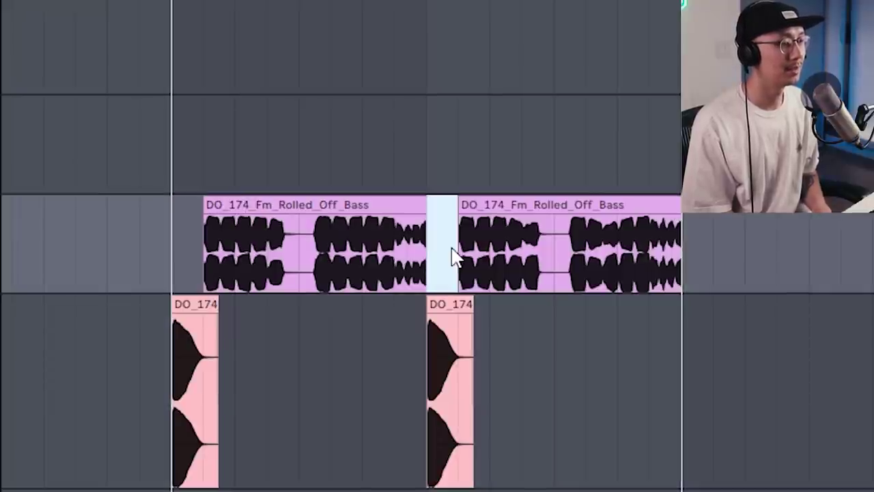
pyautogui.click(176, 250)
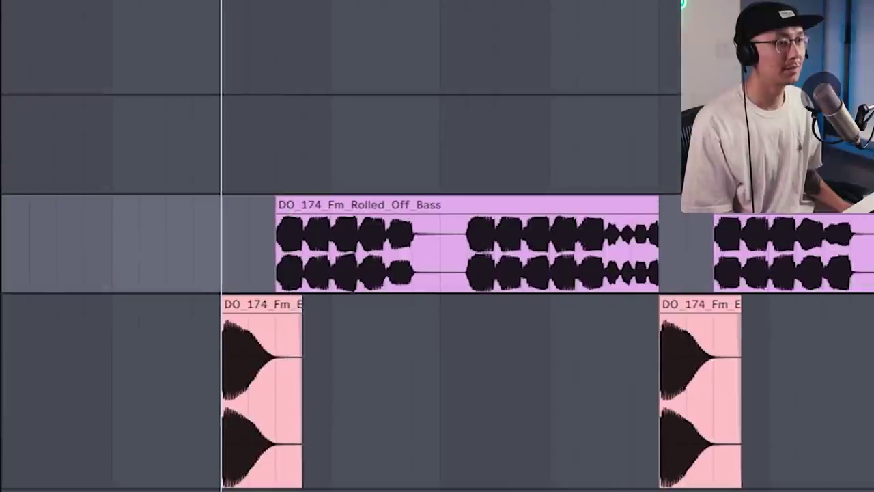
pyautogui.scroll(-2, 191, 256)
pyautogui.press('space')
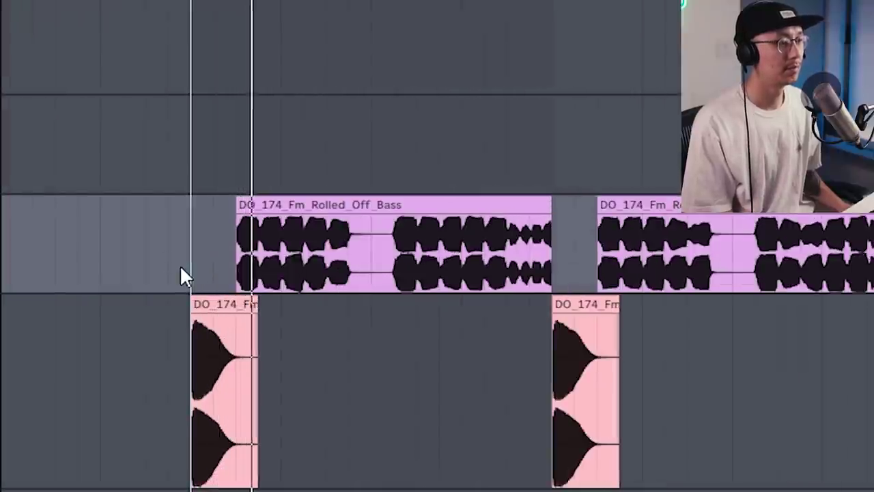
pyautogui.hscroll(2, 438, 255)
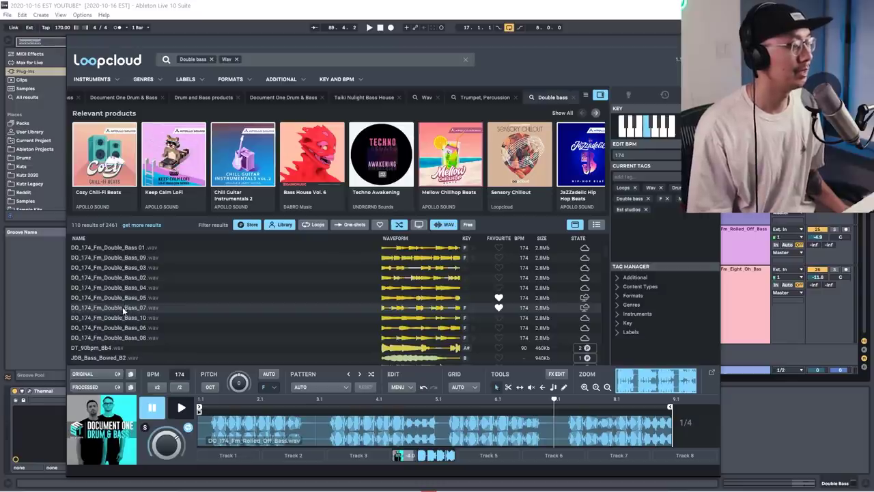
# - Crop the Double_Bass_07 clip to one short hit and copy it a few bars earlier
pyautogui.click(123, 307)
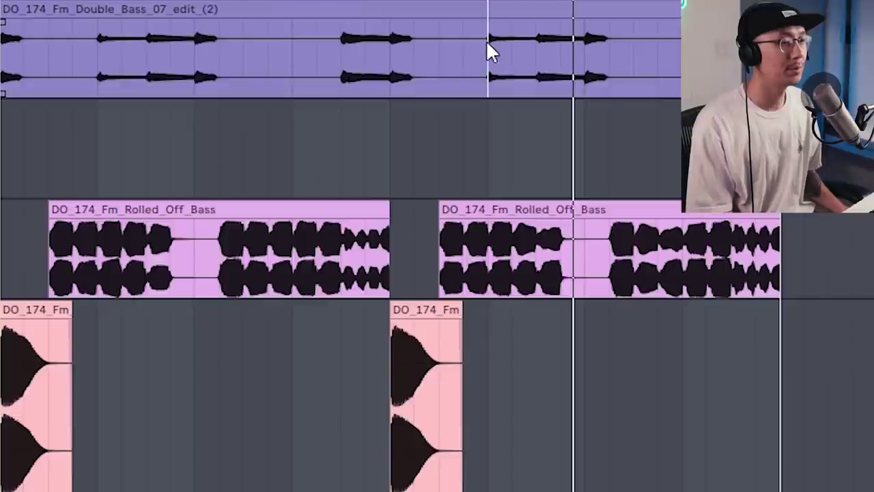
pyautogui.moveTo(488, 44); pyautogui.dragTo(537, 44)
pyautogui.press('space')
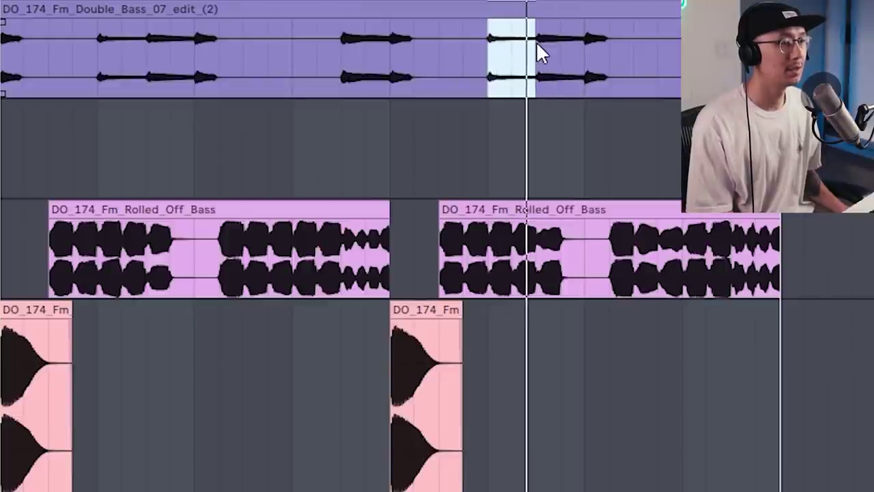
pyautogui.press('space')
pyautogui.hotkey('ctrl', 'shift', 'j')
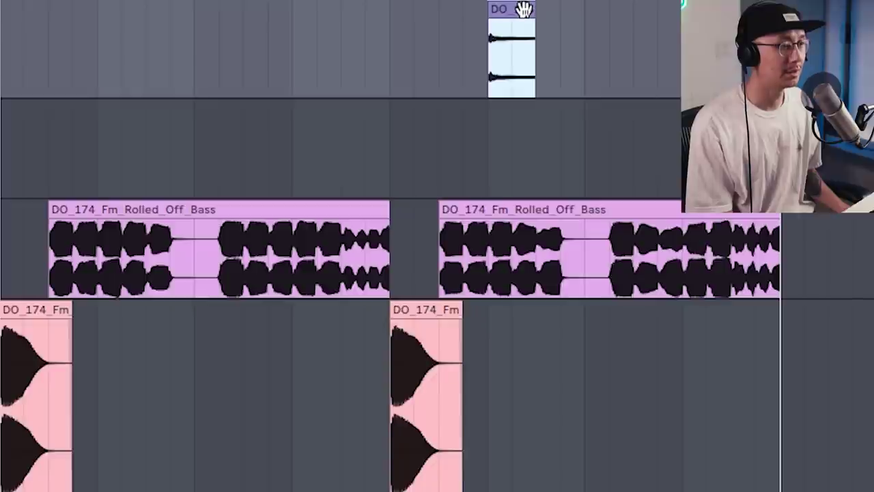
pyautogui.moveTo(523, 9); pyautogui.dragTo(372, 9)
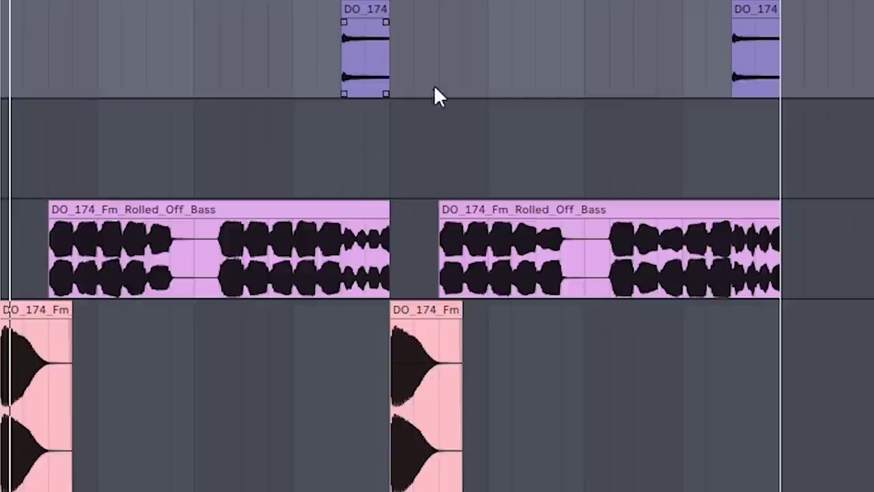
# - Shorten the first Rolled_Off_Bass clip and remove the later double bass hit
pyautogui.moveTo(386, 209); pyautogui.dragTo(333, 226)
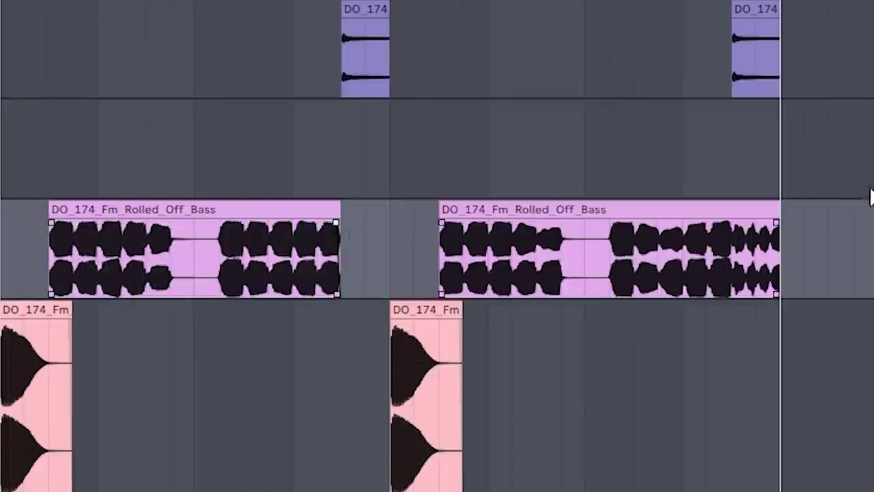
pyautogui.click(742, 8)
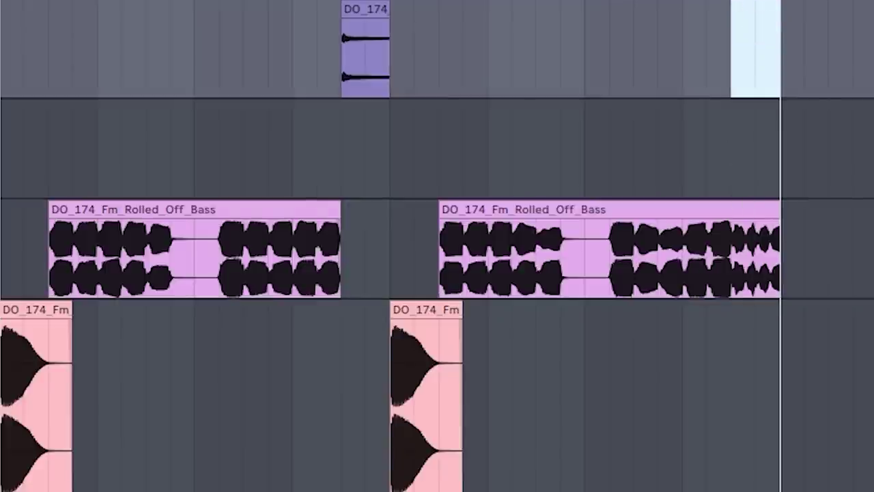
pyautogui.press('space')
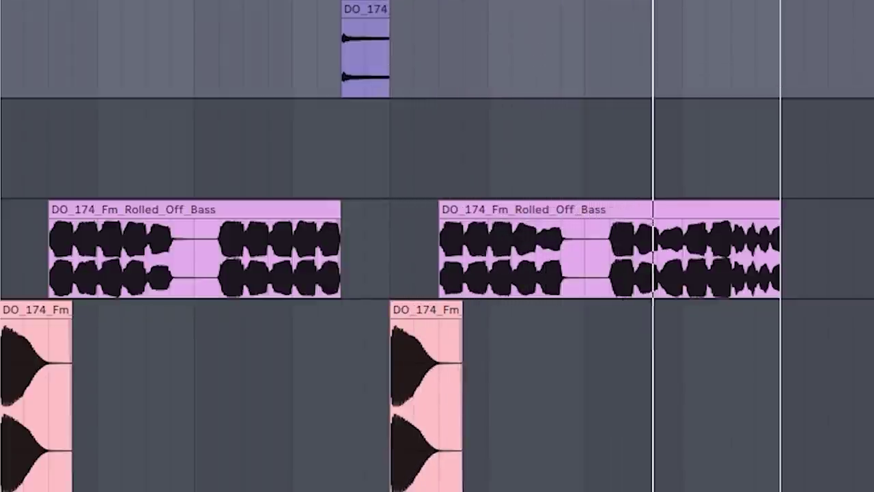
# - Repeat the whole bass section across all tracks right after itself
pyautogui.press('-')
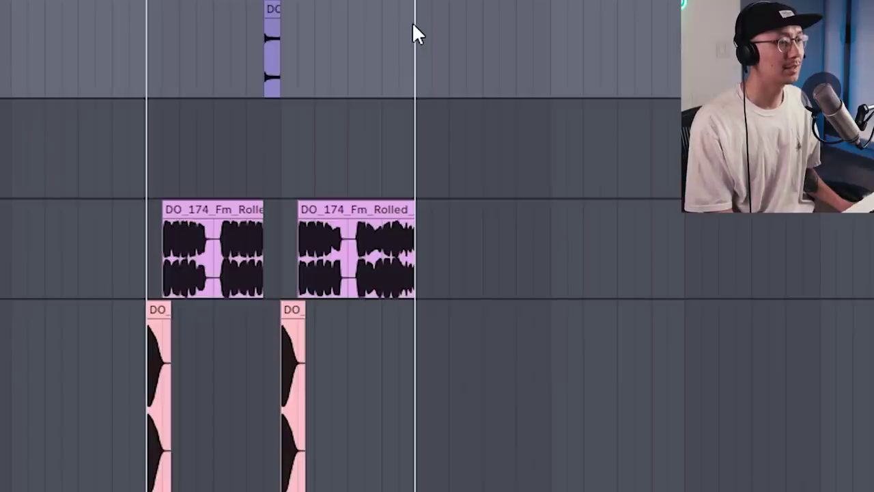
pyautogui.moveTo(414, 21); pyautogui.dragTo(146, 400)
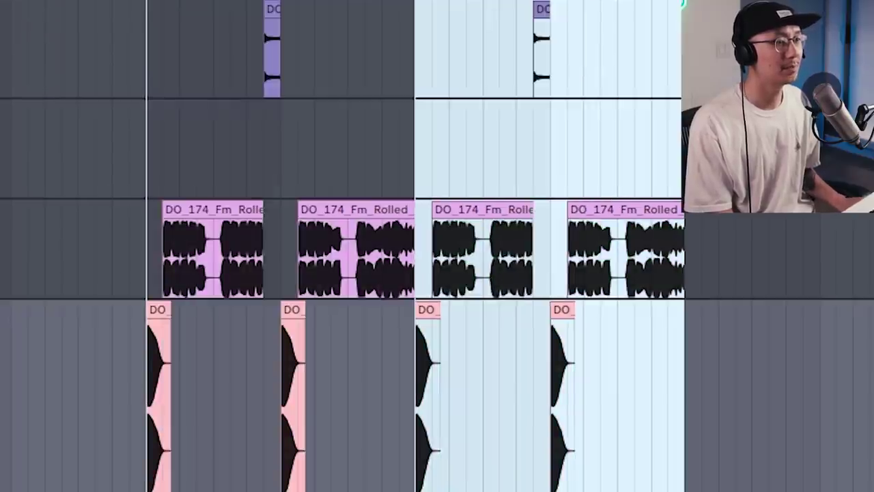
pyautogui.hotkey('ctrl', 'd')
pyautogui.moveTo(146, 204); pyautogui.dragTo(683, 205)
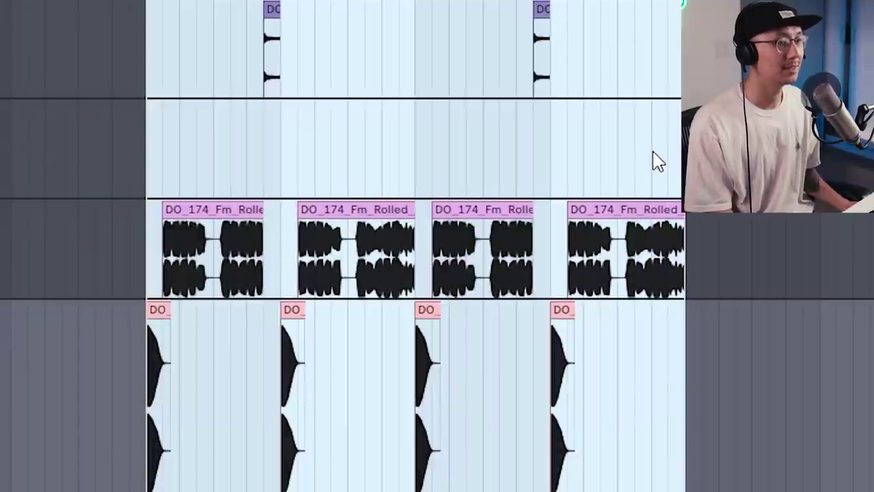
pyautogui.click(654, 159)
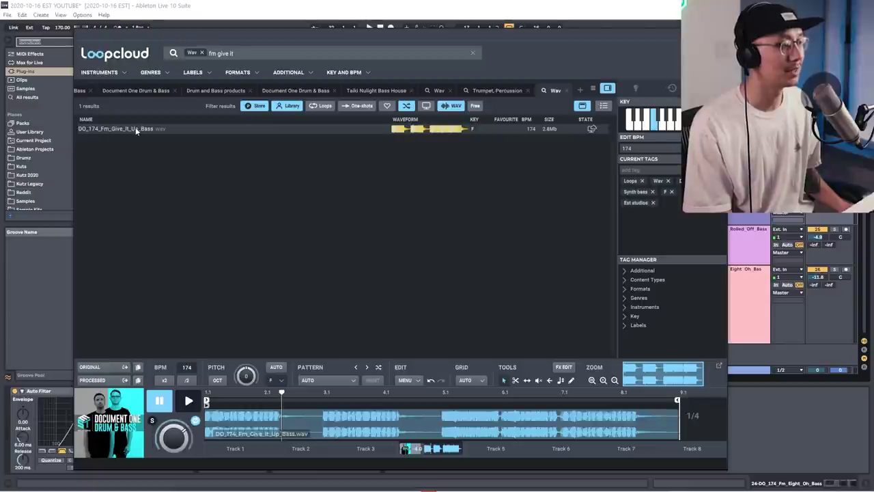
# - Replay the DO_174_Fm_Give_It_Up_Bass preview from its start
pyautogui.click(135, 127)
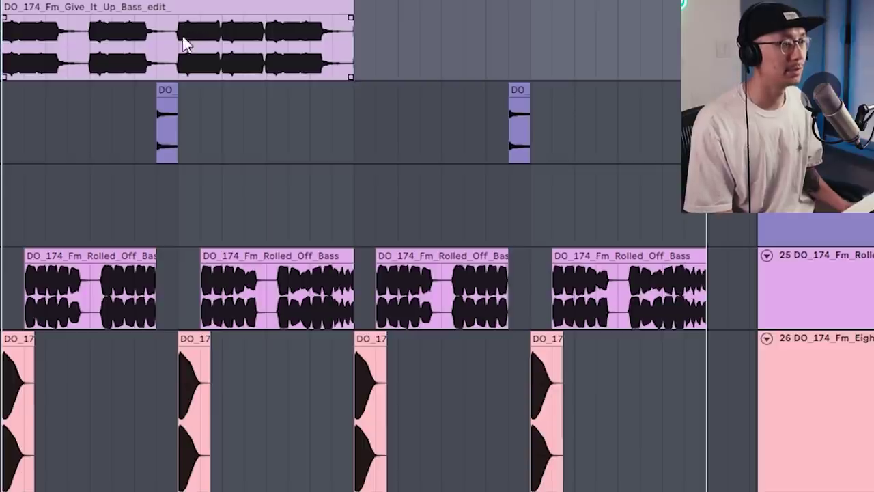
# - Audition a short Give_It_Up_Bass fragment and move it to the section end
pyautogui.moveTo(181, 45); pyautogui.dragTo(267, 41)
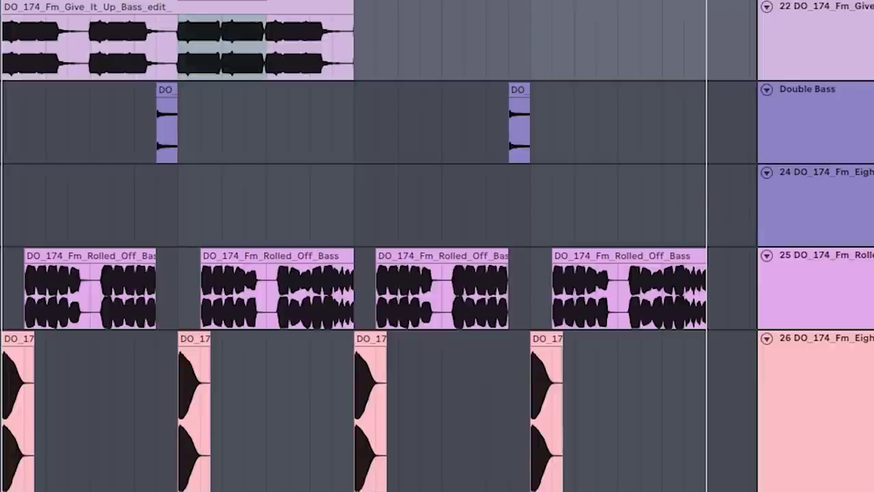
pyautogui.press('space')
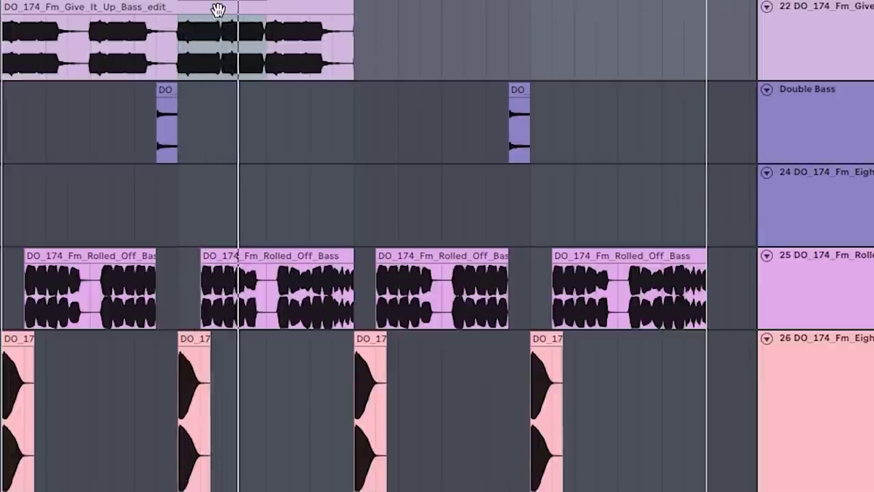
pyautogui.moveTo(217, 7); pyautogui.dragTo(657, 22)
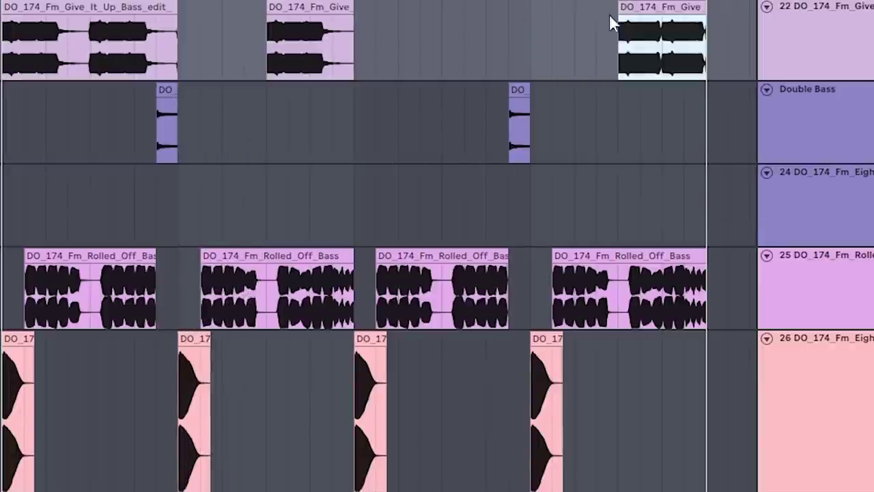
# - Delete the leftover Give_It_Up_Bass audio and anything past the section end, then play the fill
pyautogui.moveTo(398, 20); pyautogui.dragTo(1, 21)
pyautogui.press('Delete')
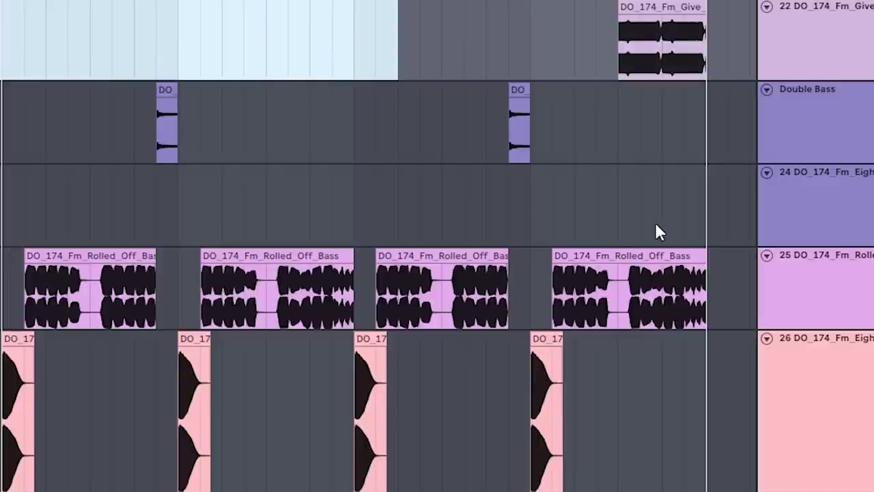
pyautogui.click(618, 229)
pyautogui.moveTo(618, 229); pyautogui.dragTo(709, 315)
pyautogui.press('Delete')
pyautogui.click(552, 102)
pyautogui.press('space')
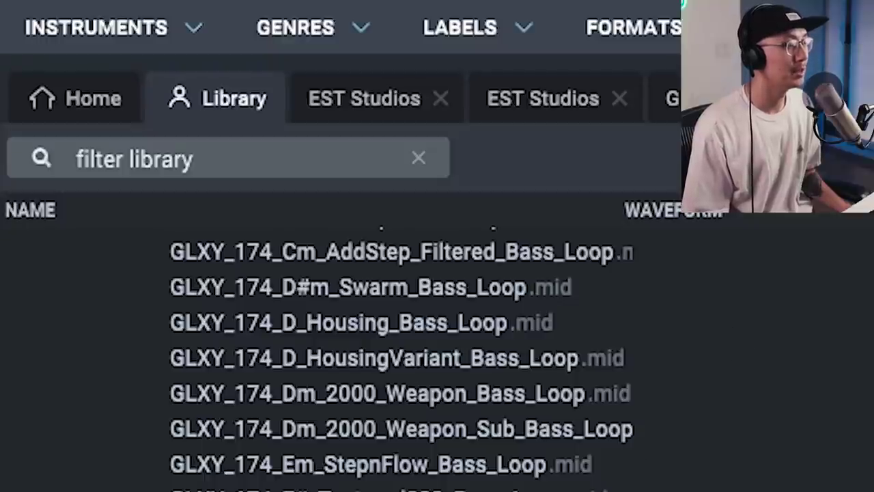
# - Browse the GLXY_BASS_LOOPS_MIDI folder in Loopcloud's GLXY Drum & Bass pack
pyautogui.scroll(10, 403, 355)
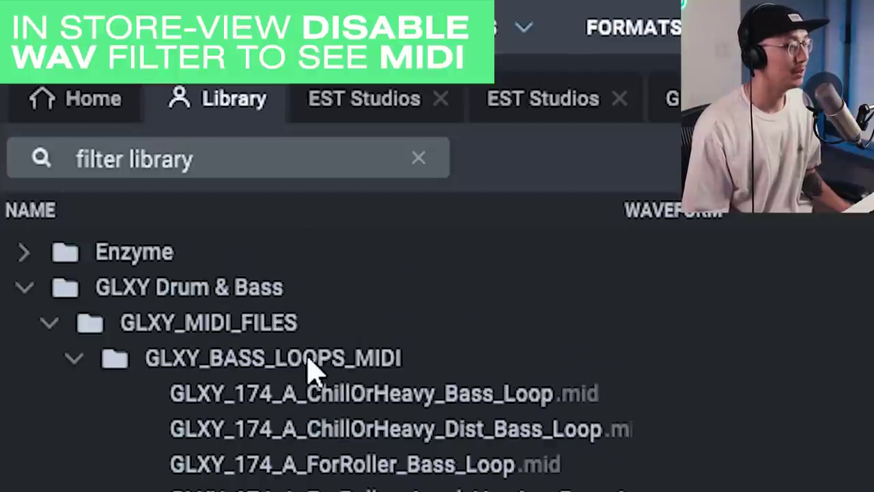
pyautogui.click(243, 367)
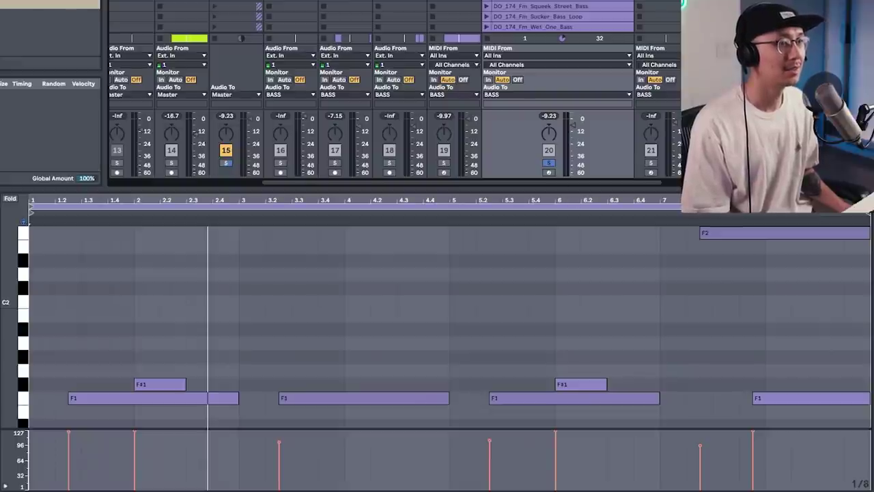
# - Bring the DO_174_Fm_Sucker_Bass_Loop clip onto the bass track and return to Arrangement view
pyautogui.scroll(1, 527, 14)
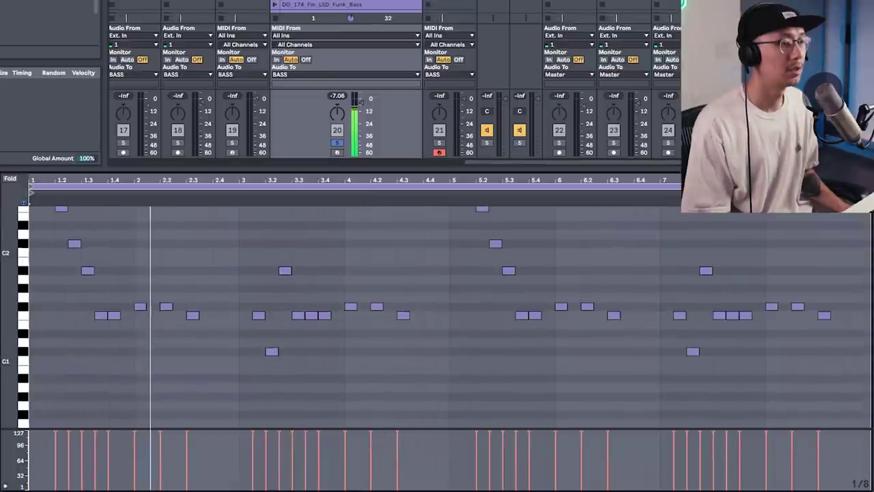
pyautogui.scroll(2, 57, 229)
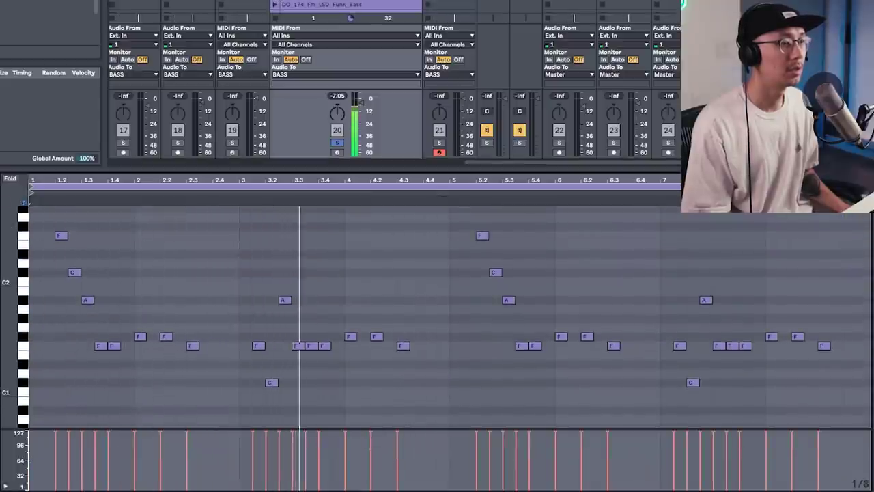
pyautogui.scroll(-1, 306, 4)
pyautogui.scroll(-1, 275, 2)
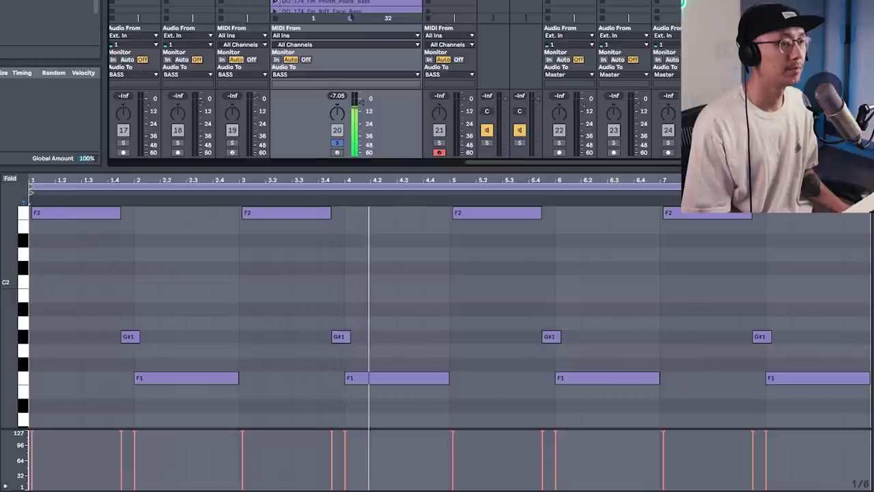
pyautogui.scroll(-1, 275, 3)
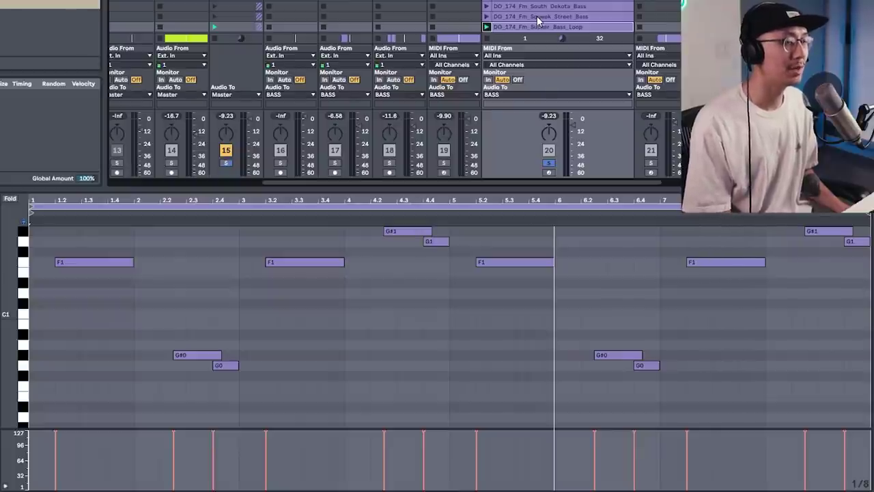
pyautogui.press('Tab')
# - Audition the Sucker Bass Loop, shortening its F1 notes and muting the G#1–G1 pair
pyautogui.click(160, 135)
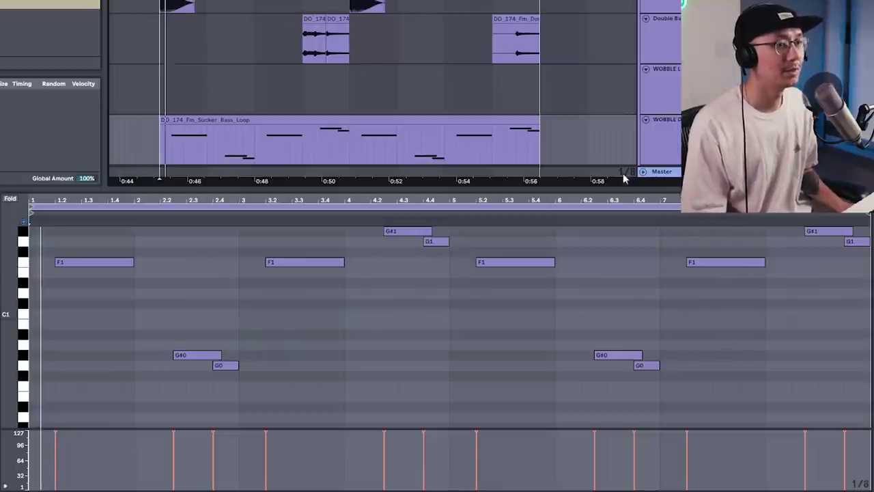
pyautogui.press('space')
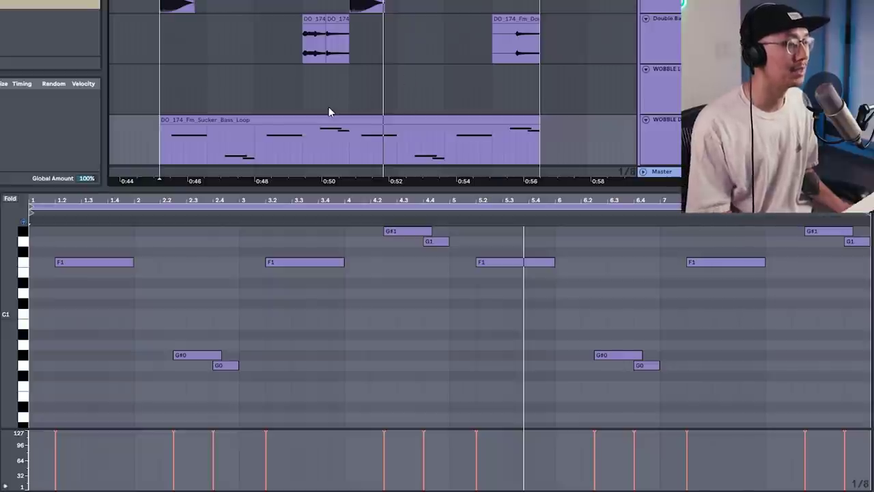
pyautogui.click(56, 265)
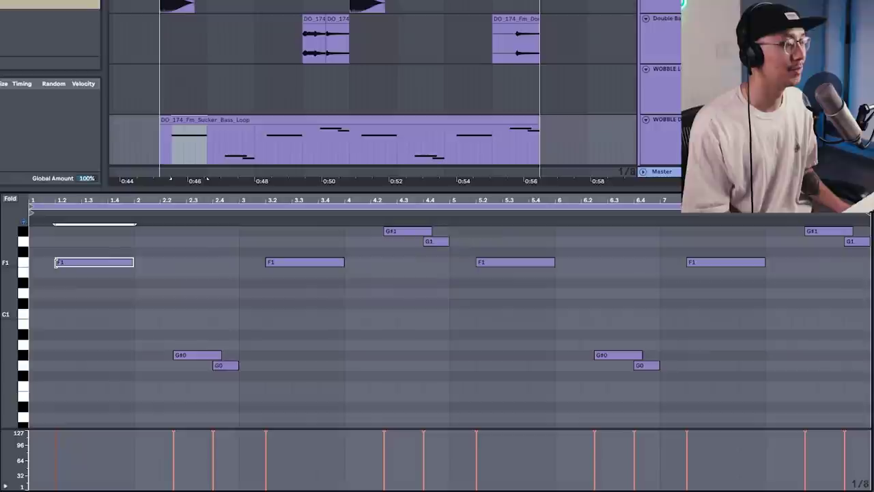
pyautogui.press('space')
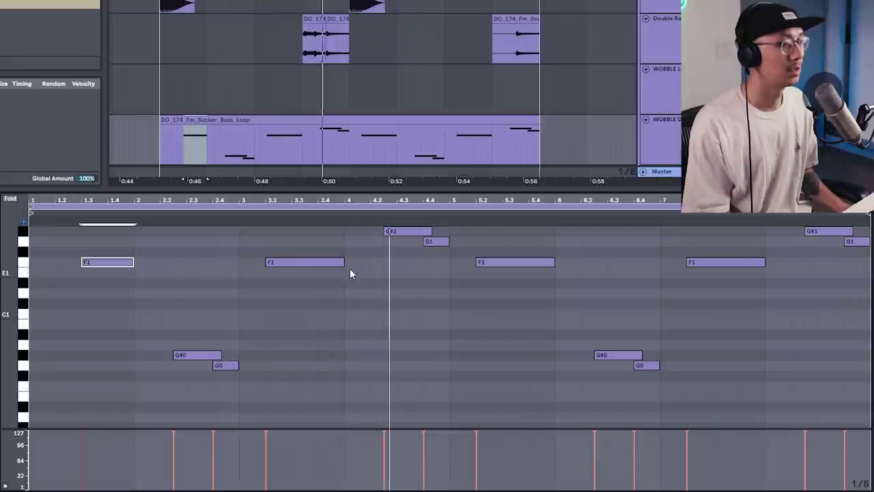
pyautogui.moveTo(437, 272); pyautogui.dragTo(399, 199)
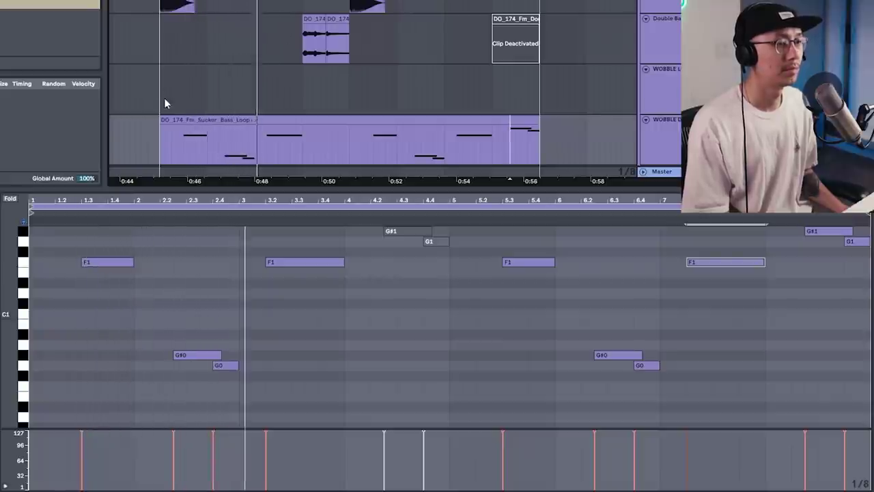
pyautogui.click(196, 120)
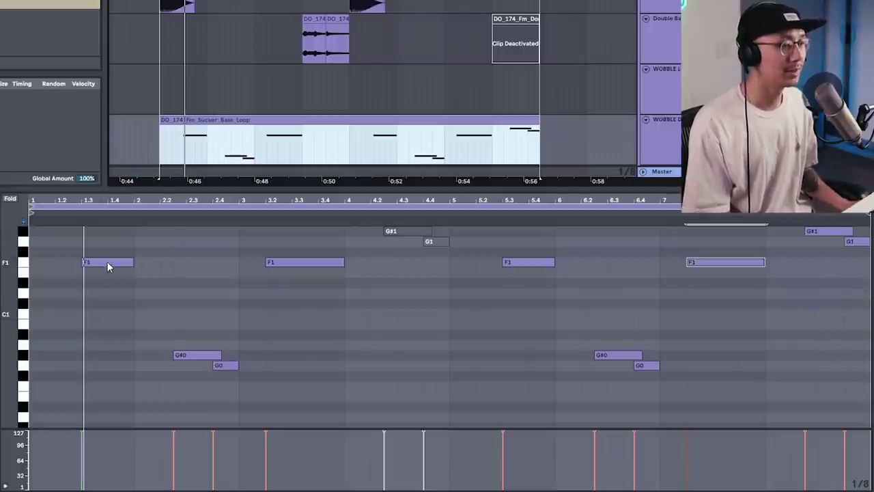
# - Copy the Sucker Bass Loop clip onto the empty track above
pyautogui.moveTo(401, 276); pyautogui.dragTo(382, 222)
pyautogui.moveTo(107, 227); pyautogui.dragTo(116, 270)
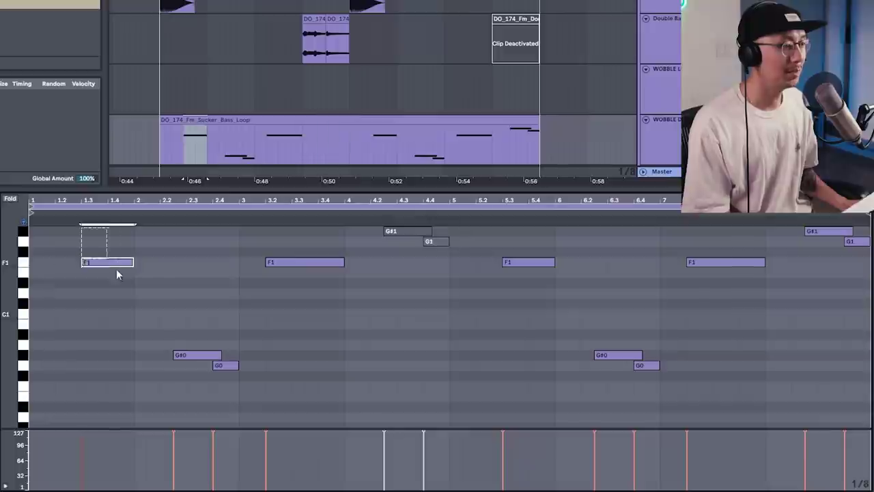
pyautogui.moveTo(520, 237); pyautogui.dragTo(534, 277)
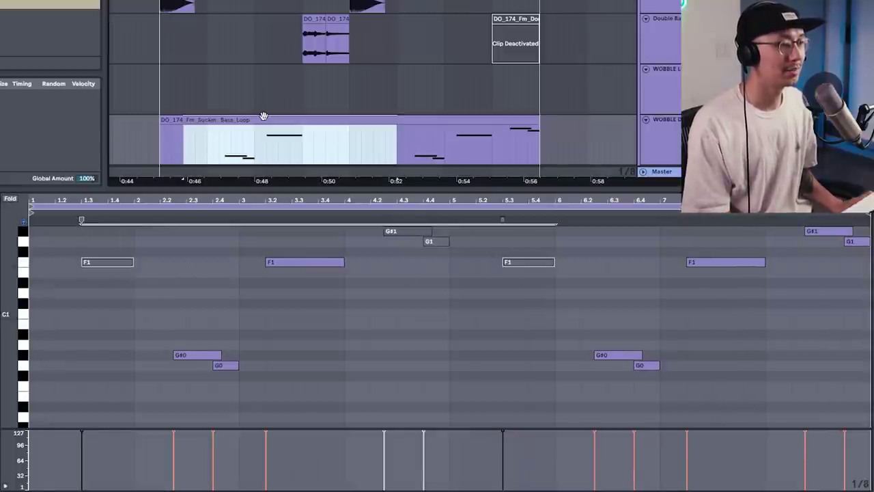
pyautogui.moveTo(261, 117); pyautogui.dragTo(258, 81)
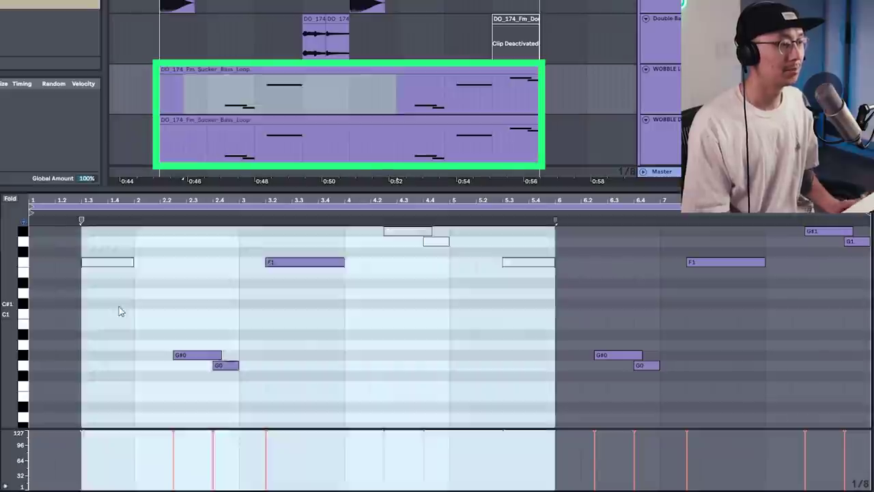
# - In the copy, deactivate the bars 2–3 F1, G#0 and G0 notes, keeping the bar 5.3 F1 active
pyautogui.click(97, 262)
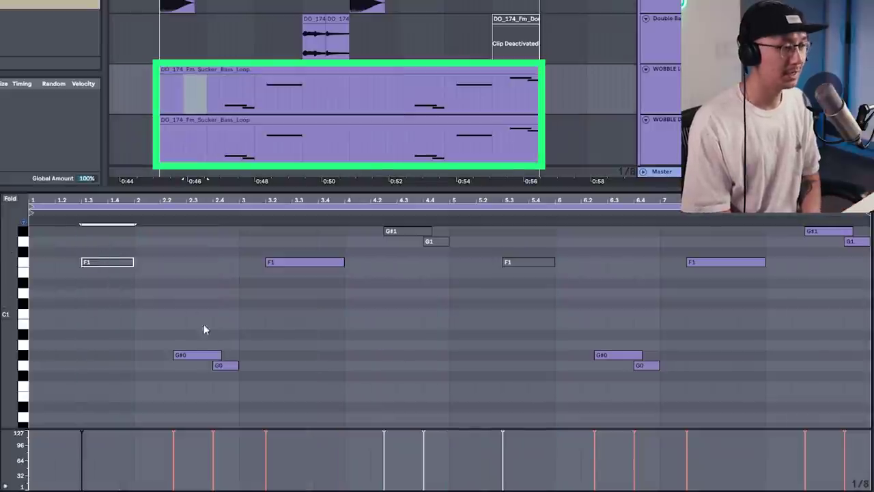
pyautogui.moveTo(195, 406); pyautogui.dragTo(320, 256)
pyautogui.press('0')
pyautogui.click(530, 290)
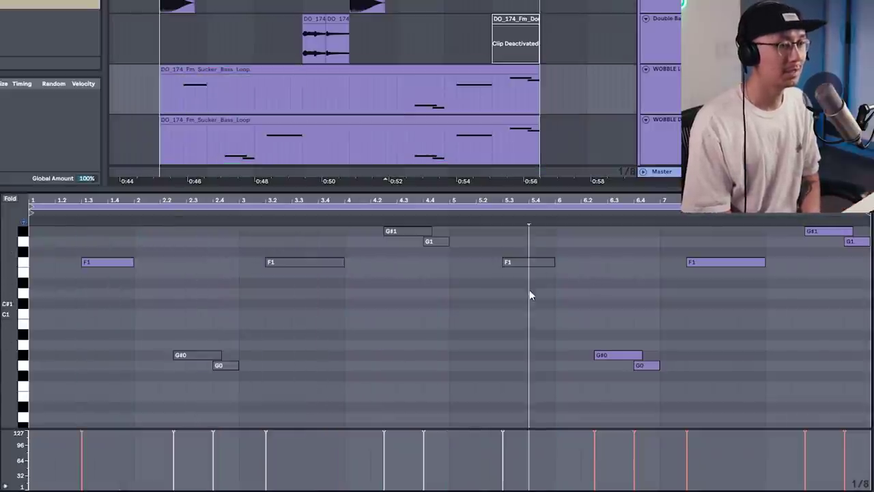
pyautogui.click(529, 262)
pyautogui.press('0')
pyautogui.moveTo(595, 394); pyautogui.dragTo(868, 225)
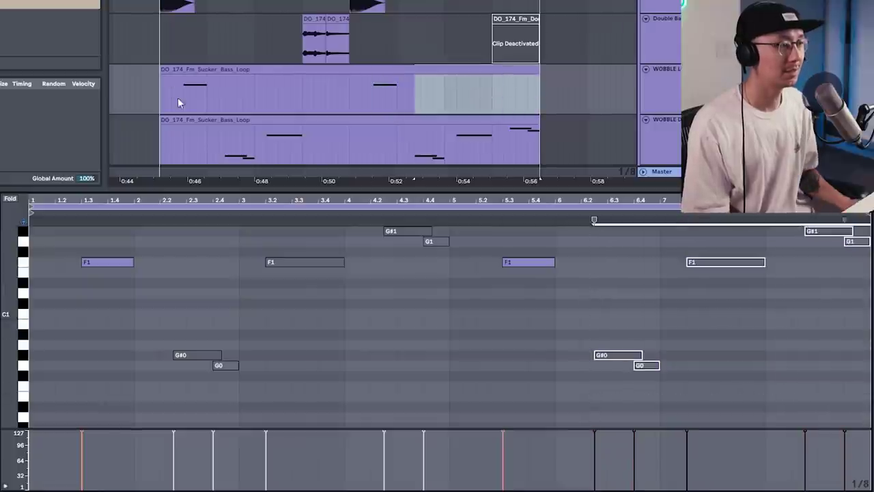
pyautogui.click(204, 120)
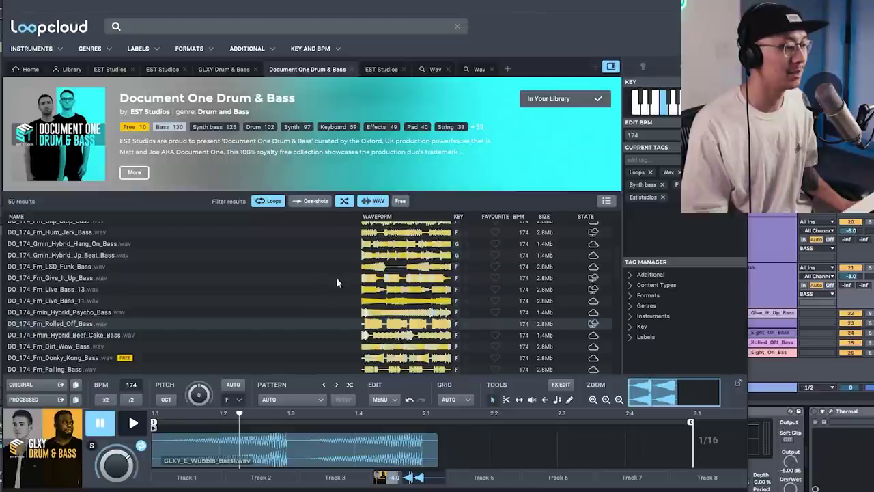
# - Preview the GLXY_E_Wubbla_Bass1 sample in Loopcloud
pyautogui.press('space')
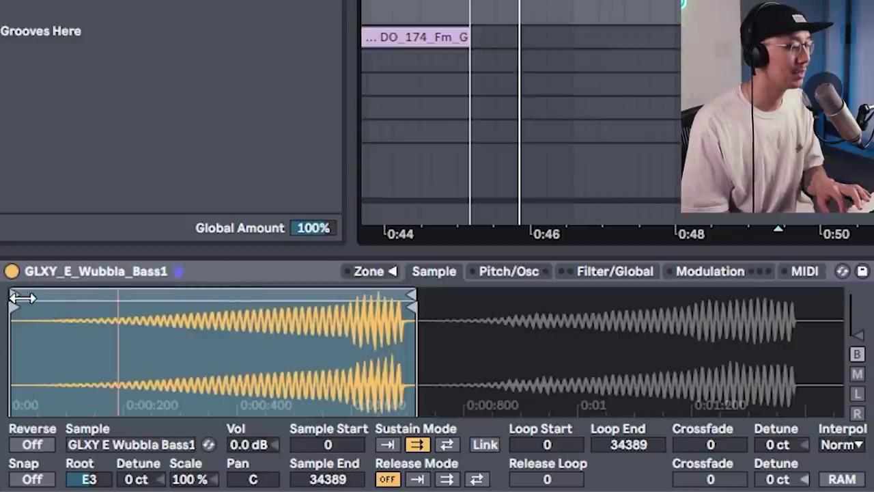
# - Move the Wubbla sample's start later, enable its filter, Initial Boost X and Saturator
pyautogui.moveTo(16, 309)
pyautogui.mouseDown()
pyautogui.moveTo(326, 309)
pyautogui.moveTo(292, 309)
pyautogui.mouseUp()
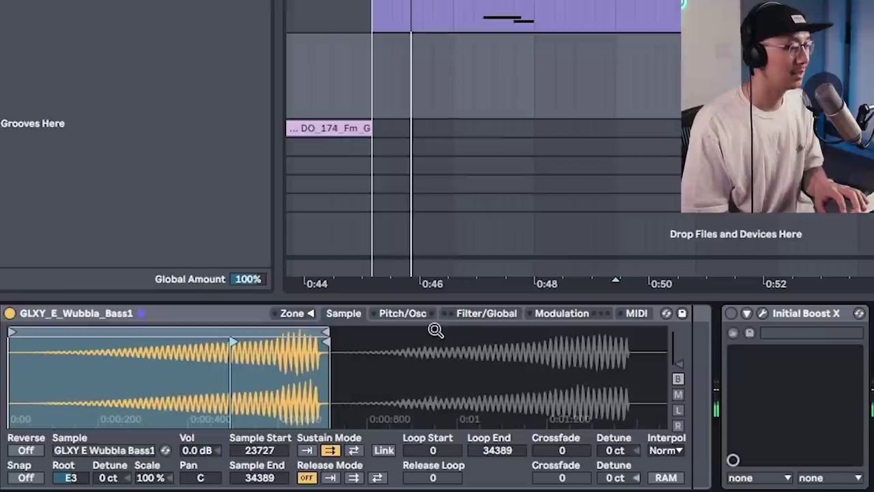
pyautogui.click(487, 314)
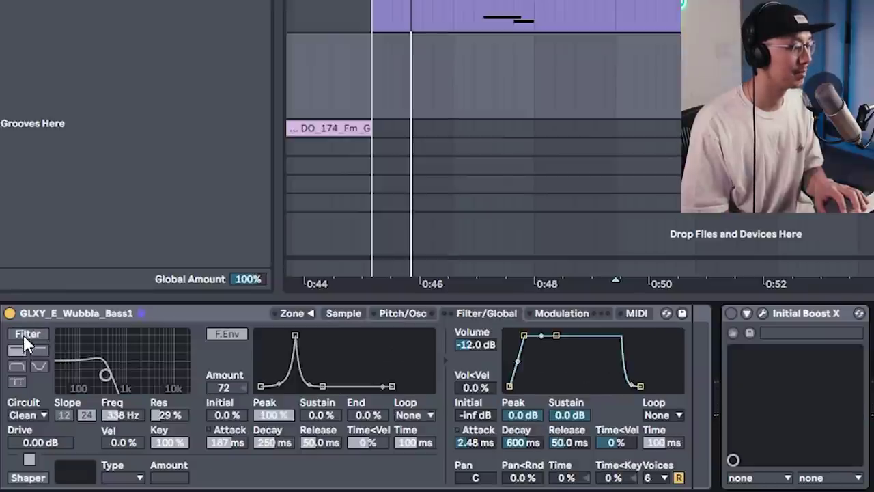
pyautogui.click(24, 336)
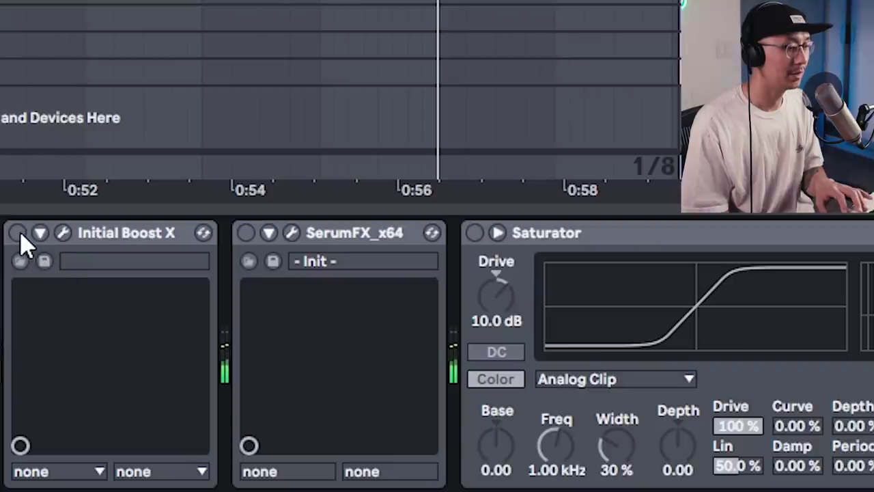
pyautogui.click(17, 233)
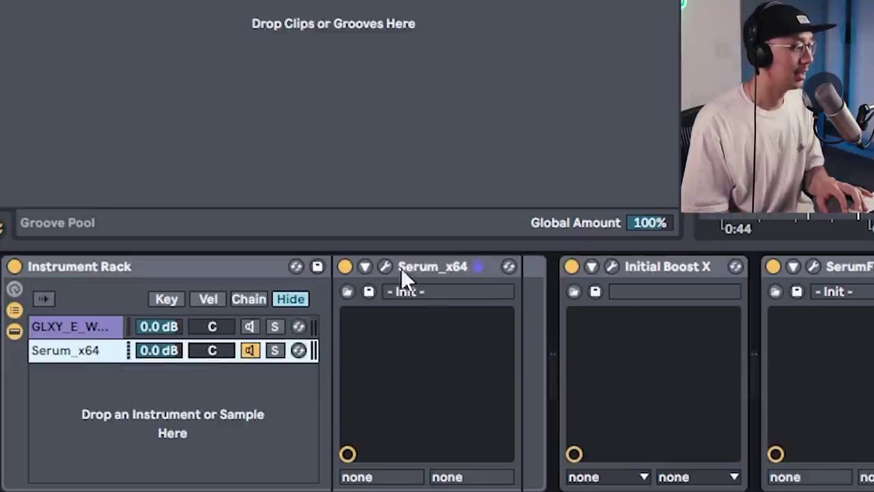
pyautogui.click(386, 268)
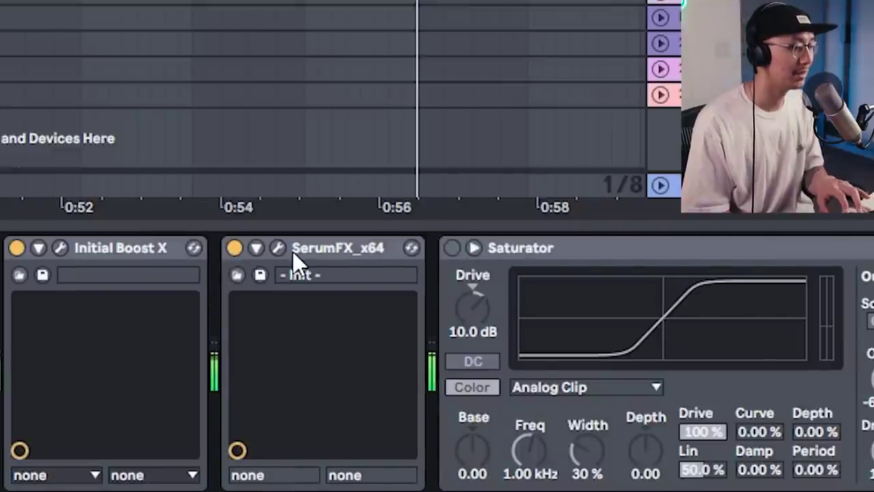
pyautogui.click(451, 248)
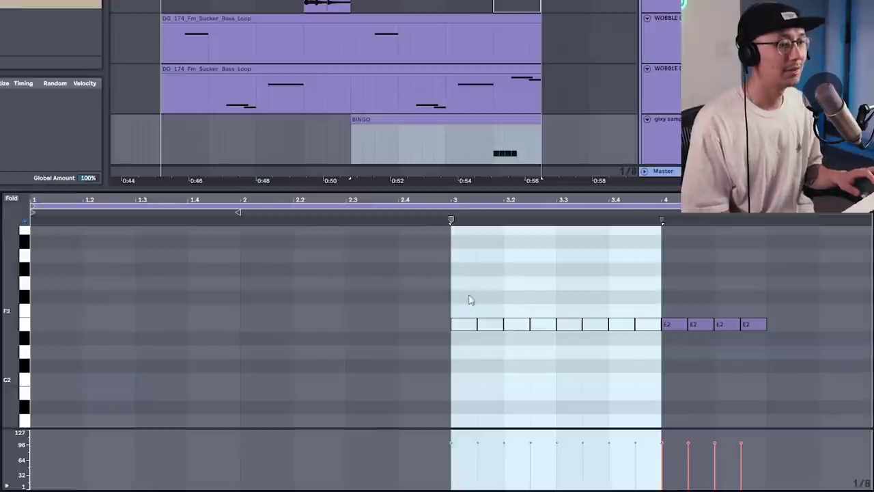
# - Delete eight of the E2 notes from the clip
pyautogui.click(630, 300)
pyautogui.moveTo(630, 301); pyautogui.dragTo(408, 352)
pyautogui.press('Delete')
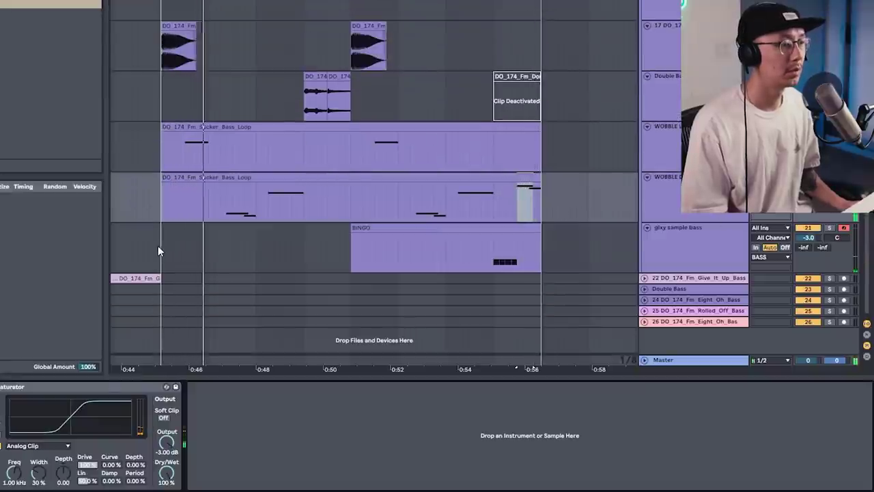
# - Select the glxy sample bass track before viewing the full arrangement
pyautogui.click(158, 246)
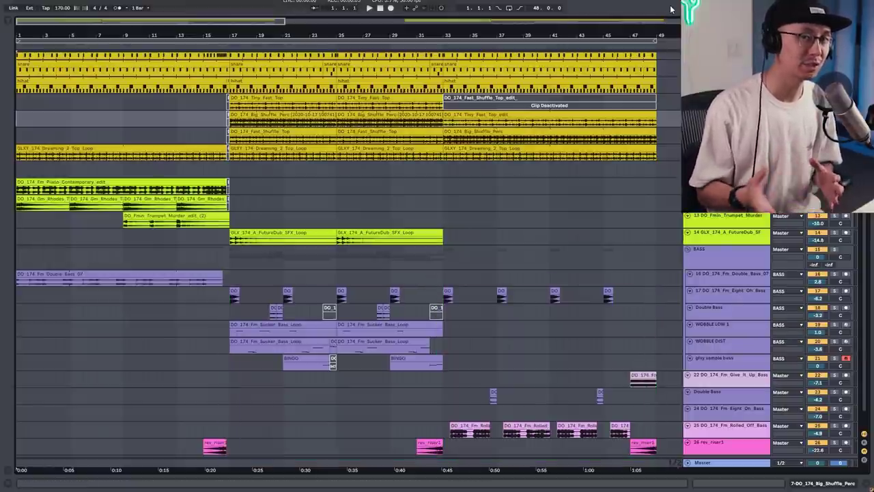
# - Play the whole arrangement from bar 1 with the BASS group selected
pyautogui.click(17, 258)
pyautogui.press('space')
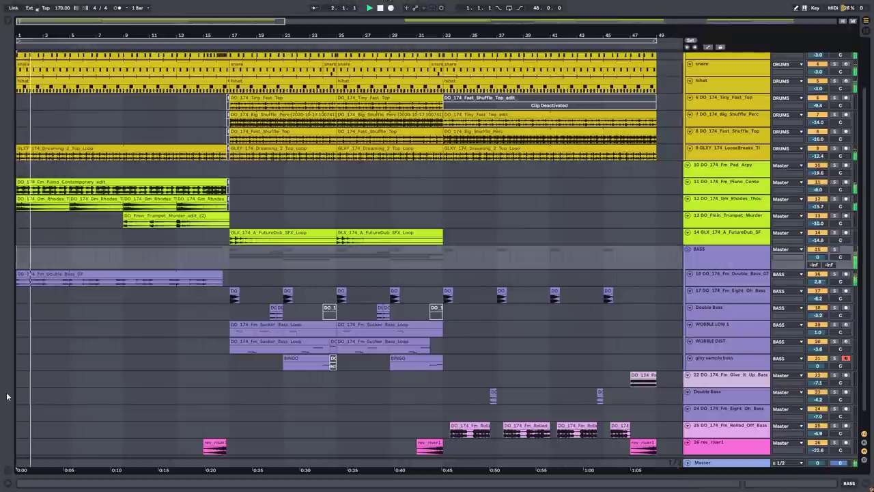